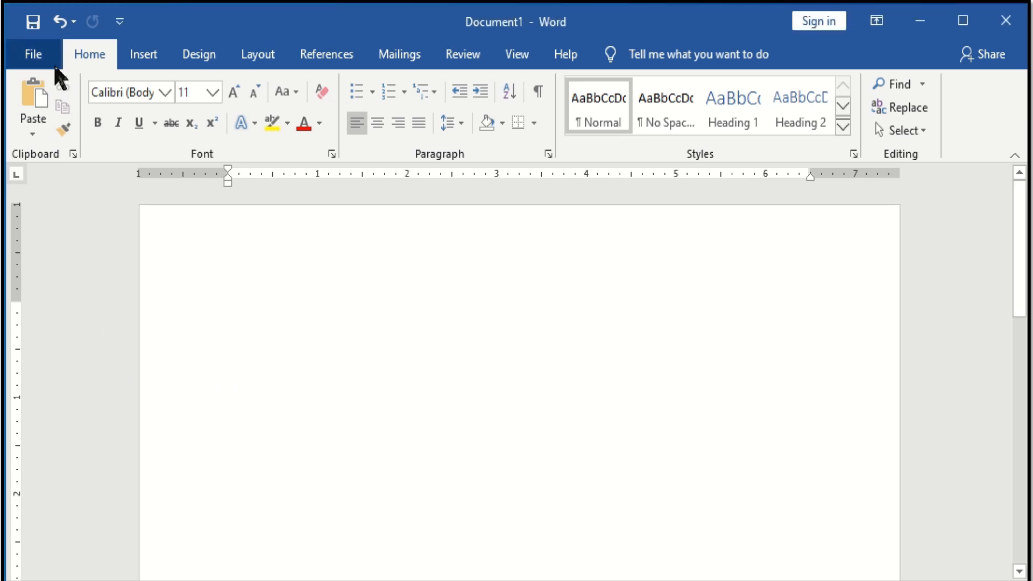
click(47, 61)
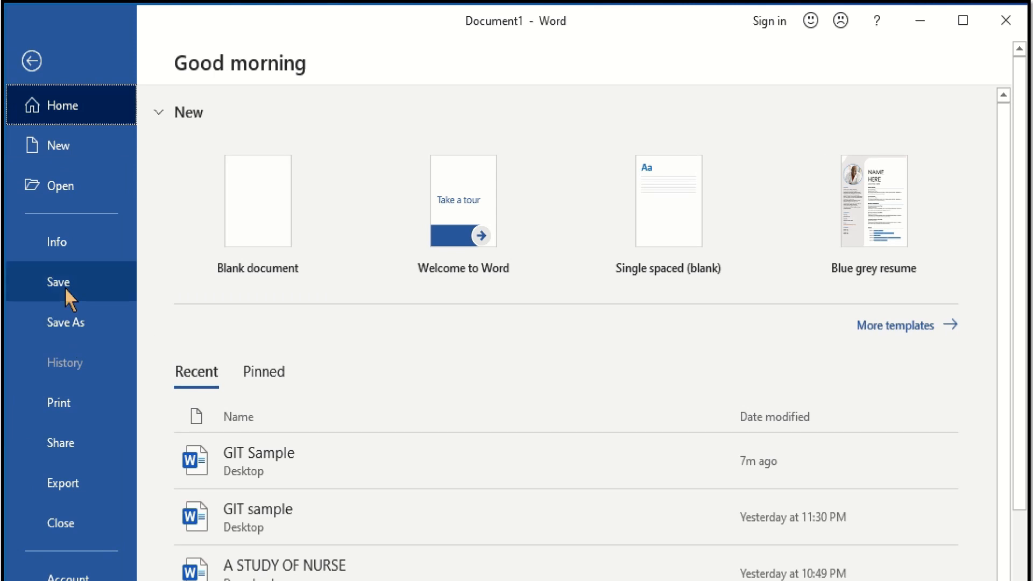
click(60, 283)
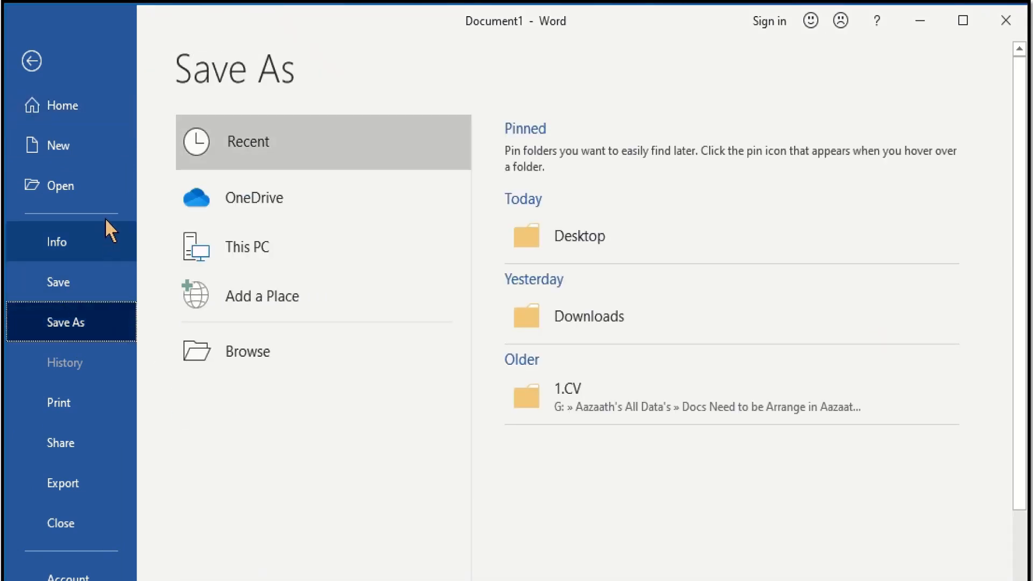
click(32, 60)
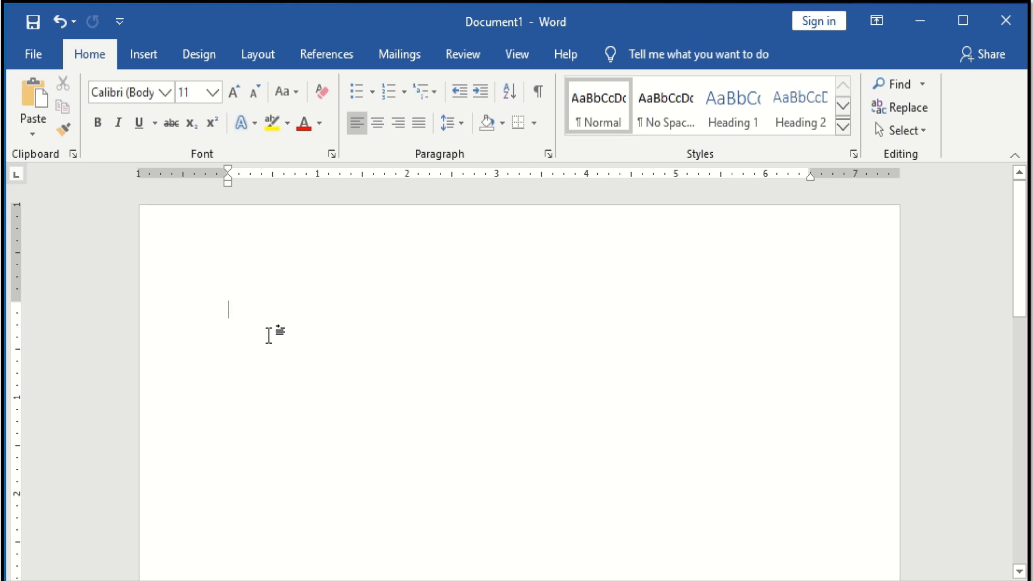
- Write "CTRL + S" in the blank document and start saving it to the Desktop folder under the name GIT Sample
text(CTRL + S)
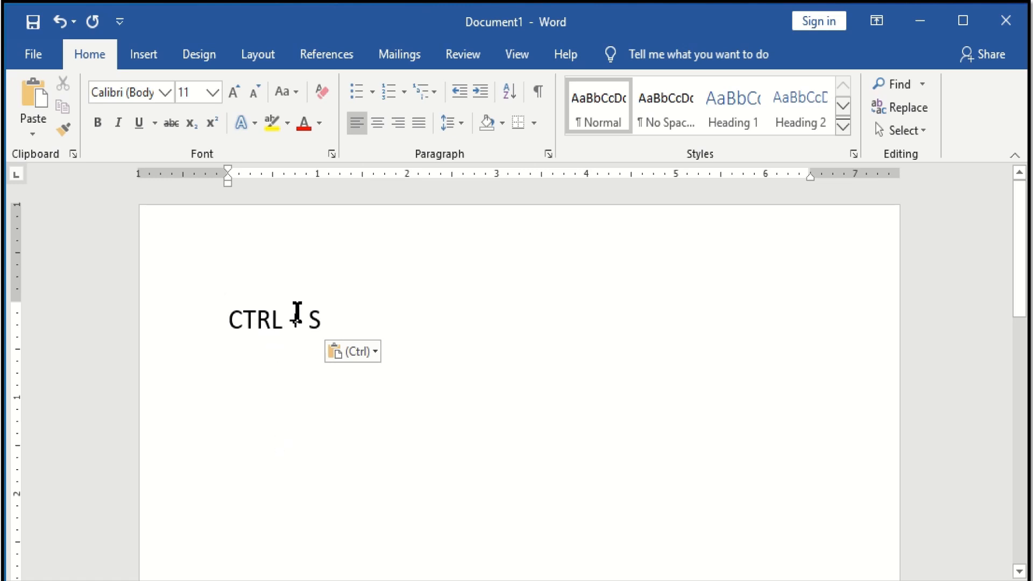
key(ctrl+s)
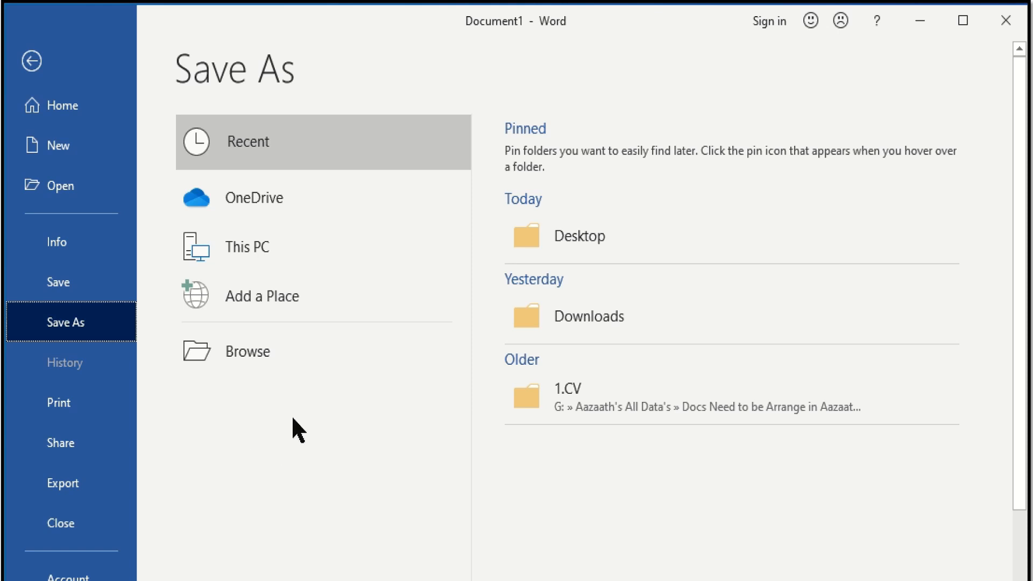
click(245, 358)
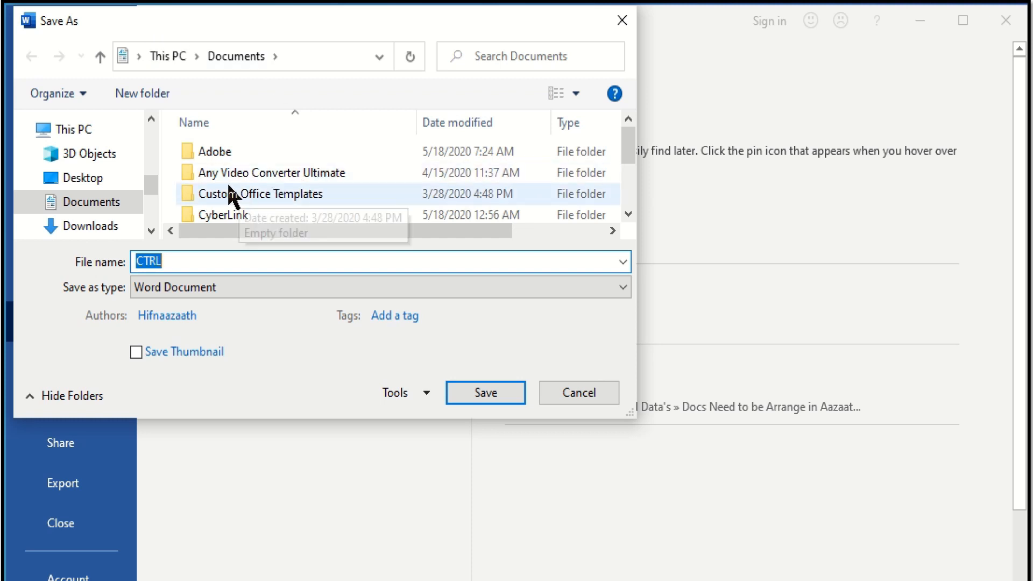
scroll(232, 196, down, 5)
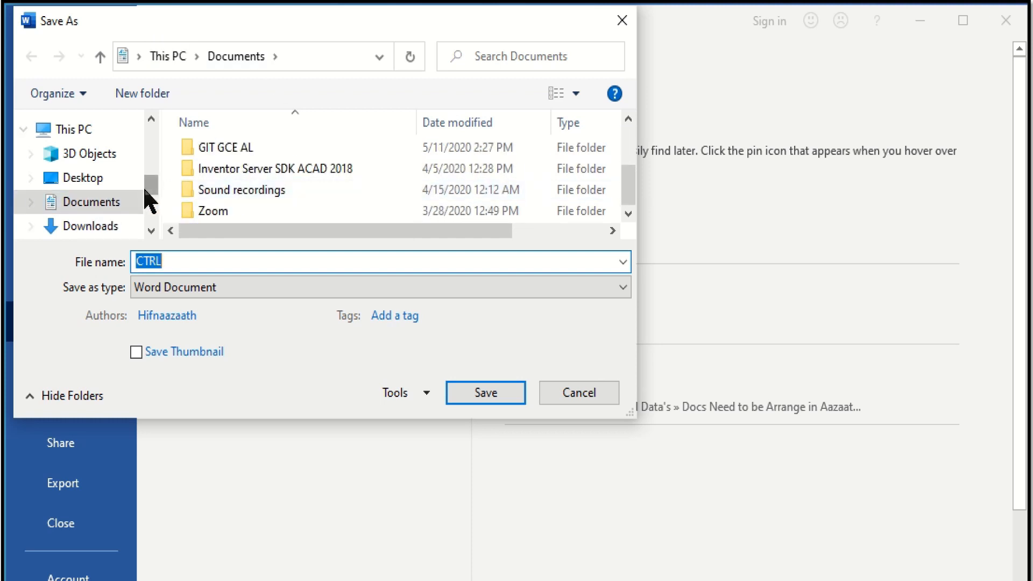
drag(155, 189, 154, 219)
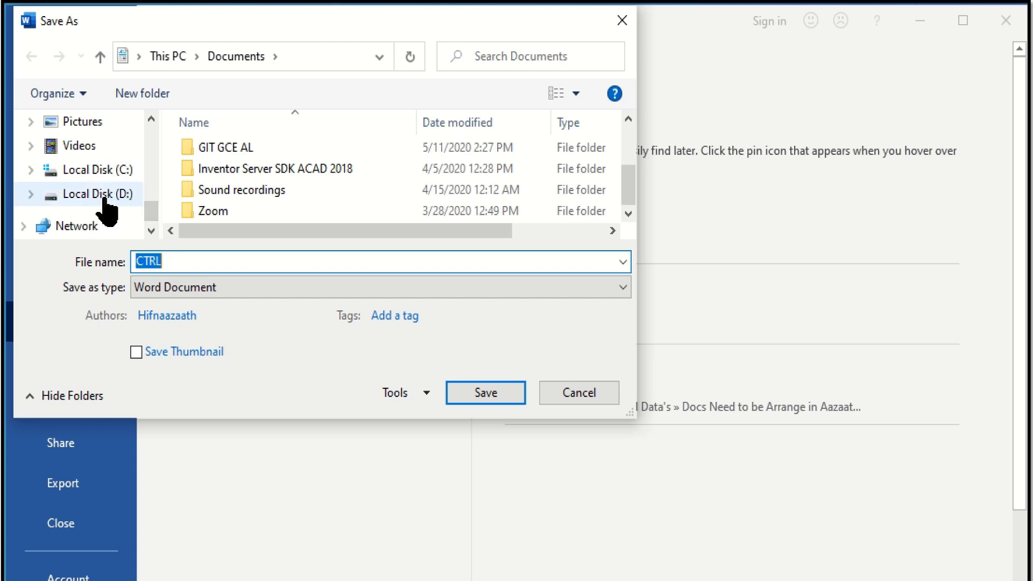
drag(150, 217, 153, 193)
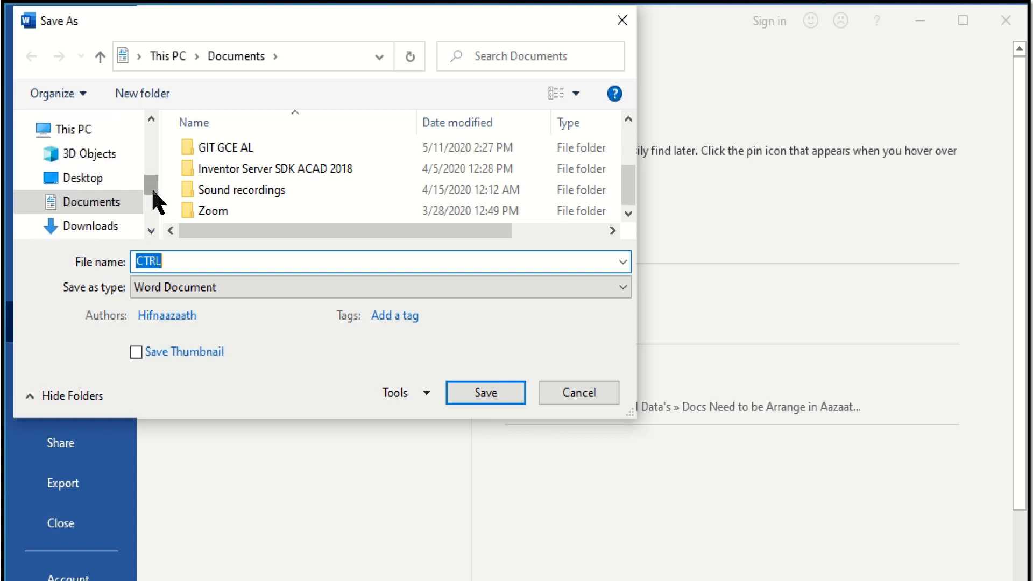
click(85, 183)
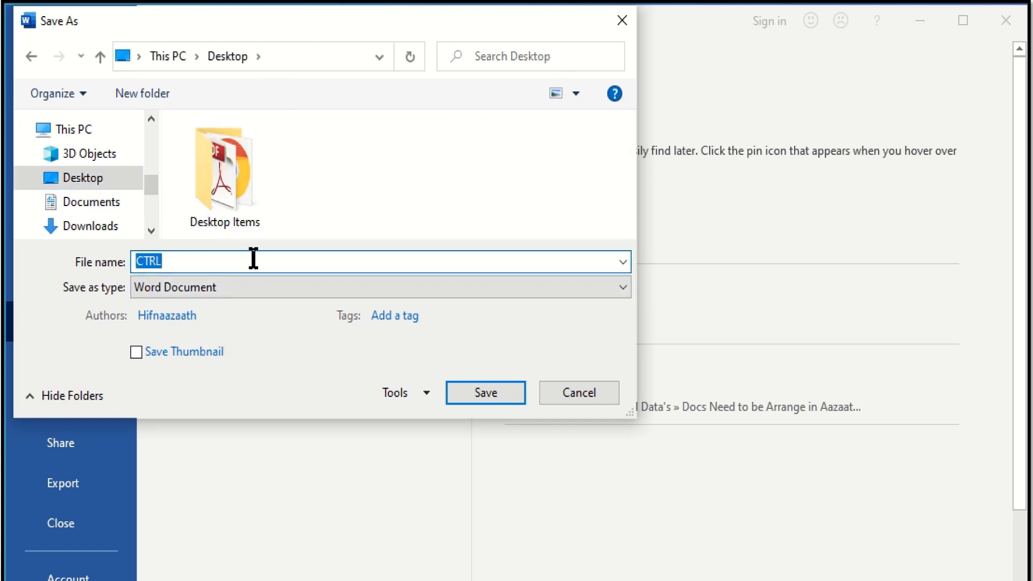
text(GIT)
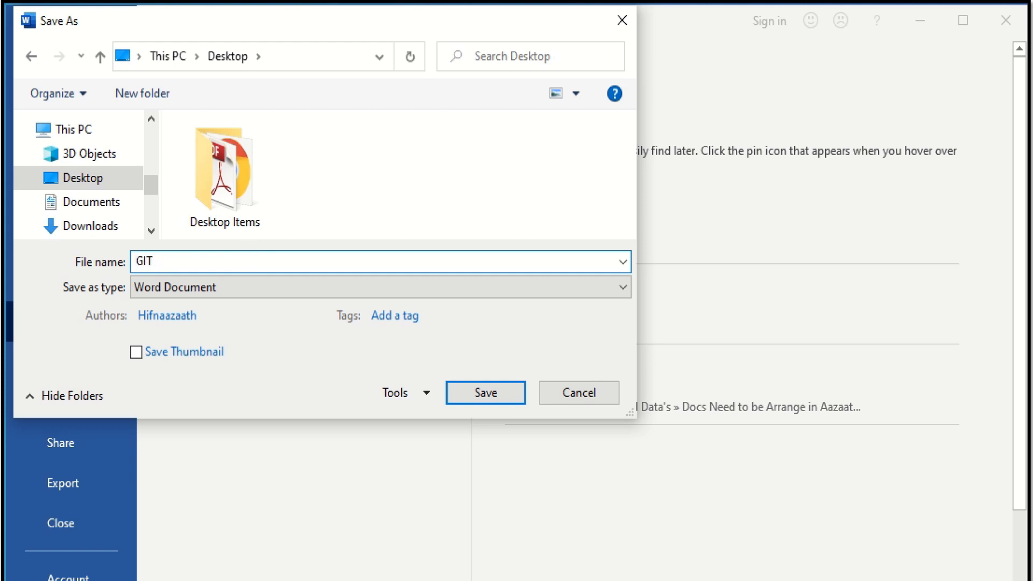
text( Sample)
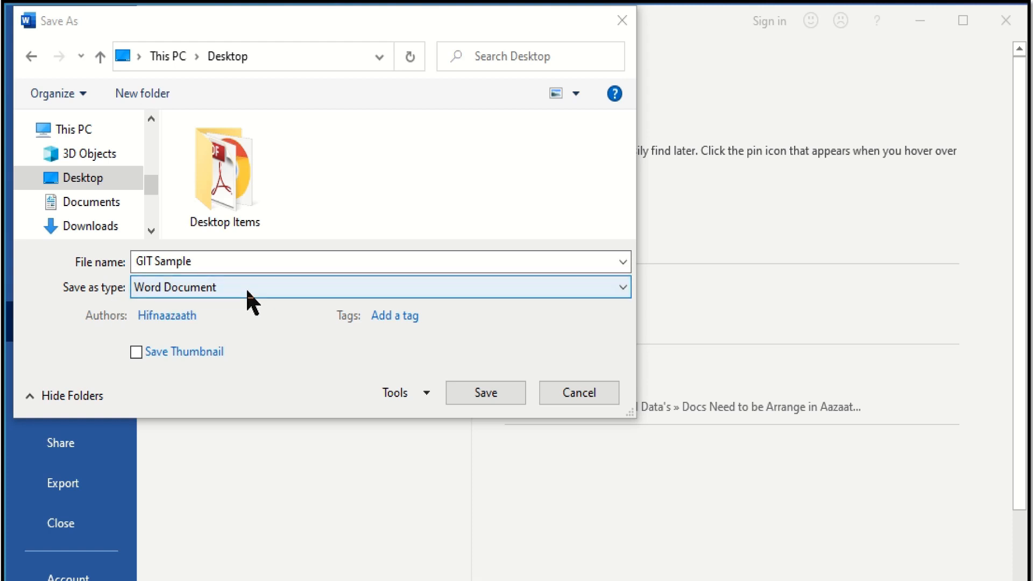
- Try Word 97-2003 Document as the file type, and switch back to Word Document
click(248, 289)
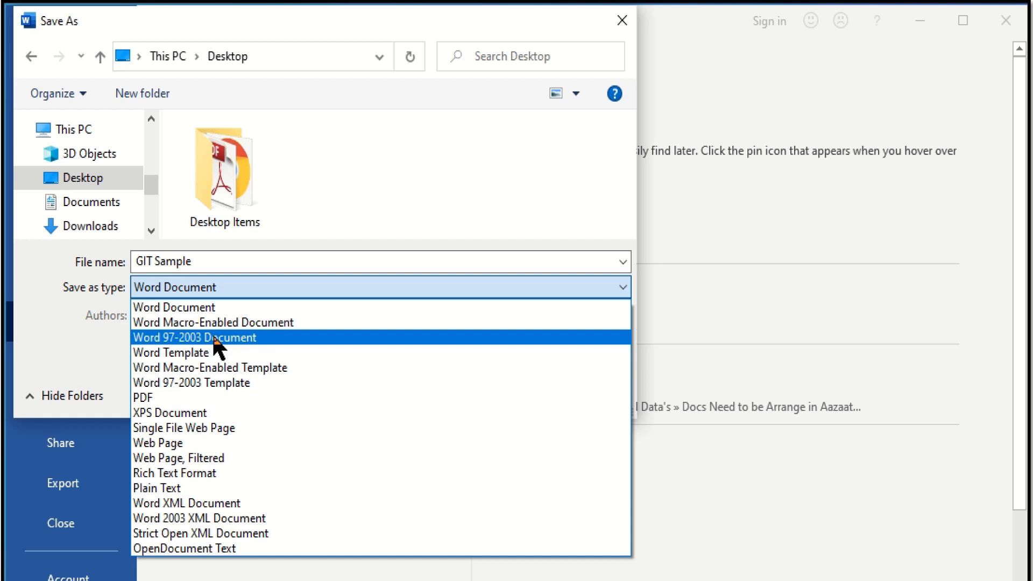
click(281, 339)
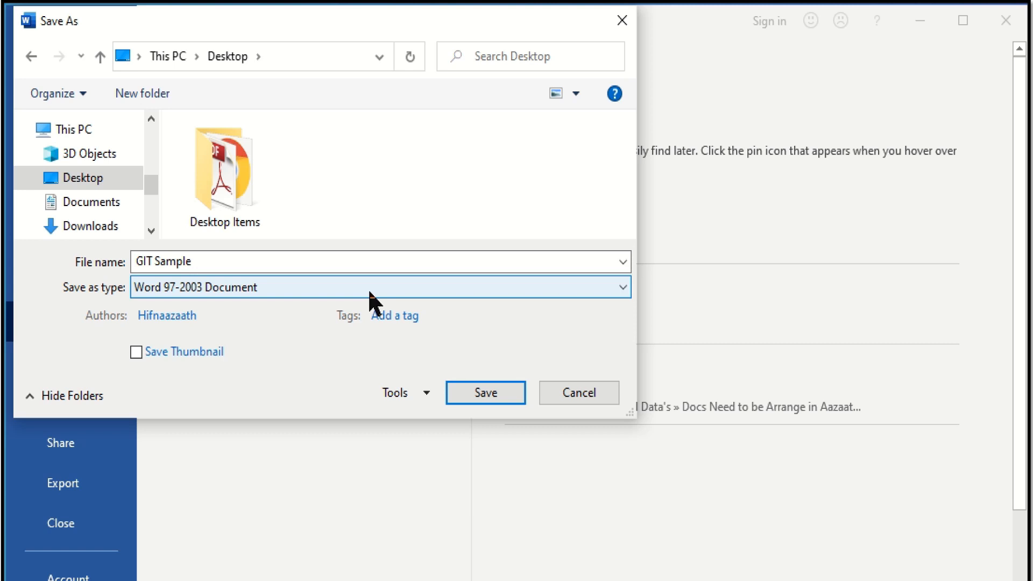
click(375, 304)
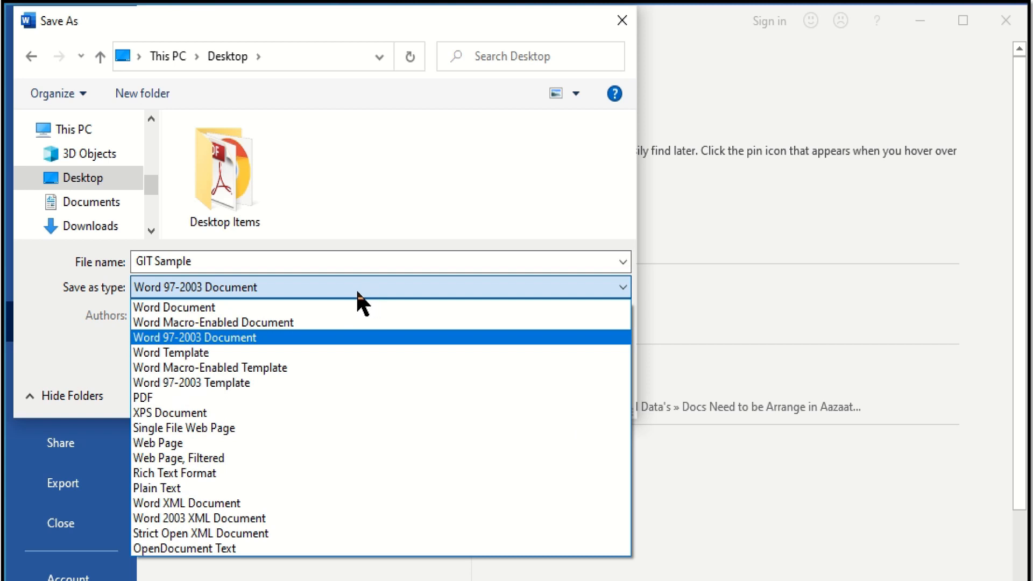
click(218, 309)
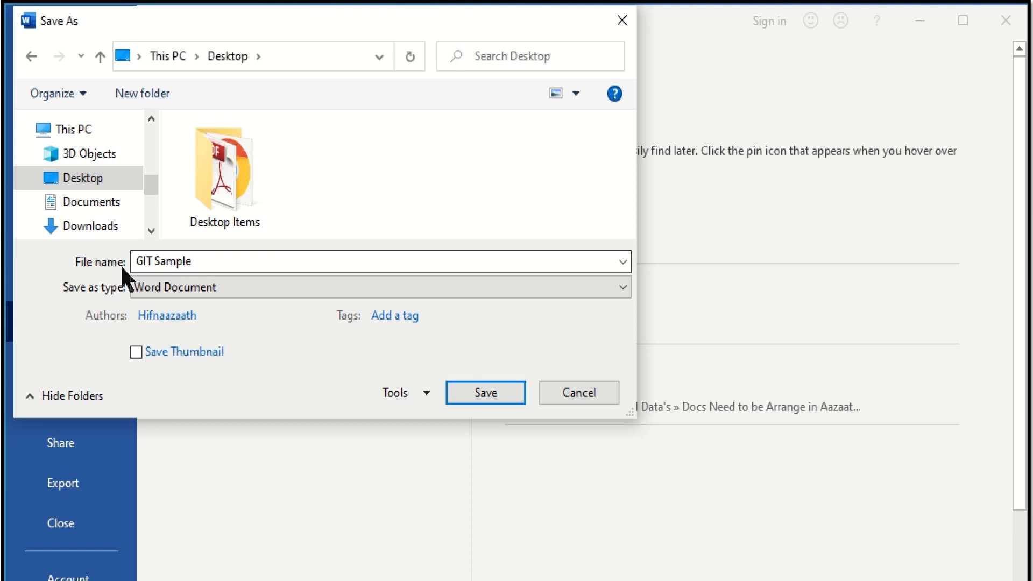
- Save the document to the Desktop folder and open the saved GIT Sample file from the desktop
click(218, 267)
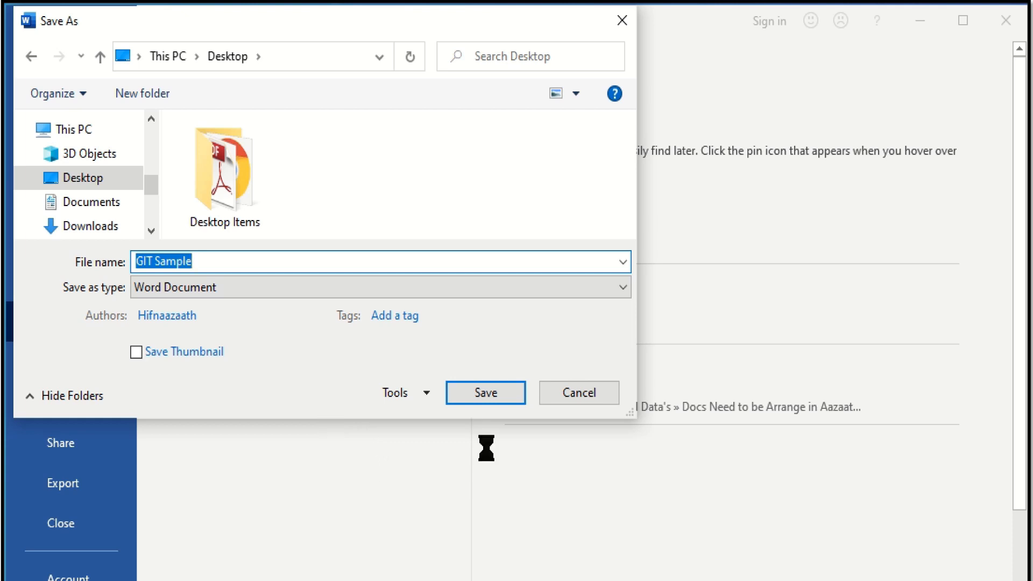
click(504, 399)
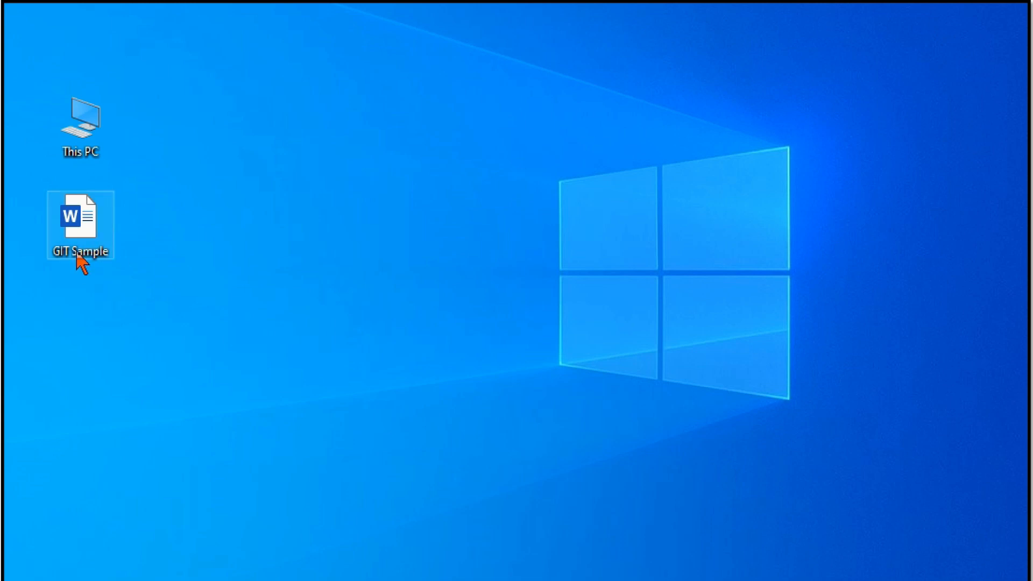
click(88, 240)
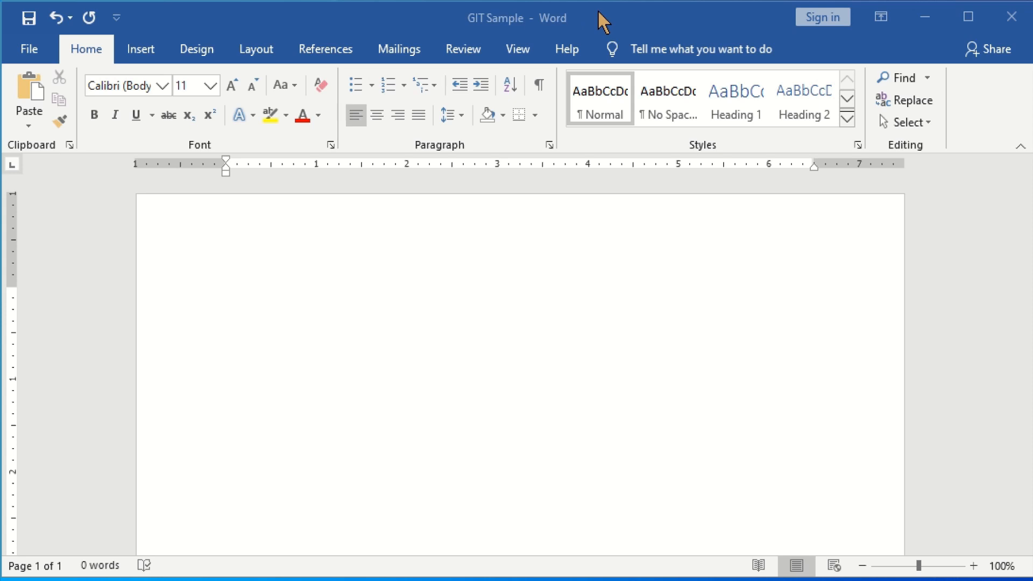
- Write "TITLE BAR தலைப்பு பட்டை" in the document
double_click(437, 304)
text(TITLE BAR தலைப்பு பட்டை)
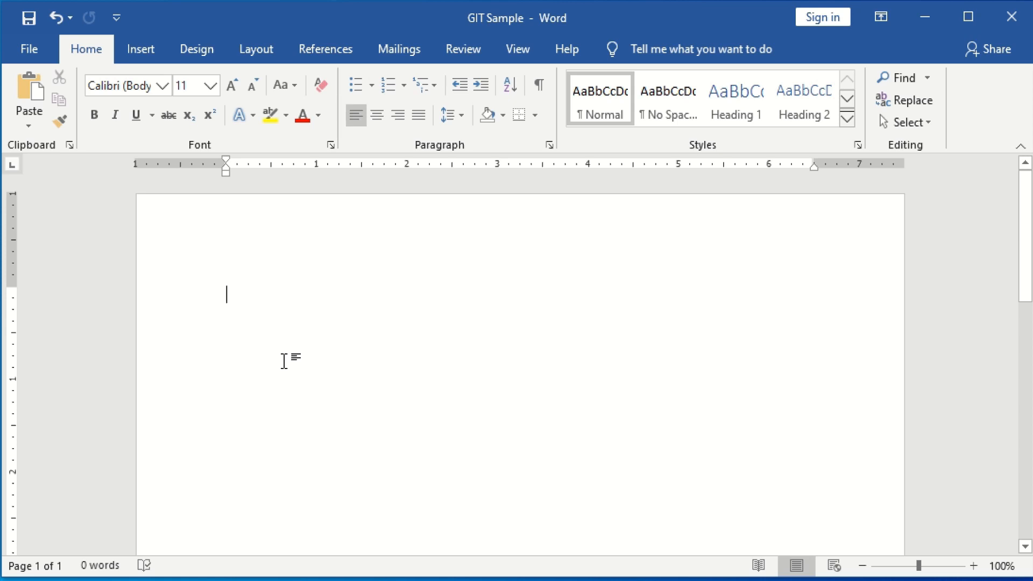
- Write "GIT Sample .docx" and "GIT Sample. doc" on two separate lines of the empty document
text(GIT Sample .docx GIT Sample. doc)
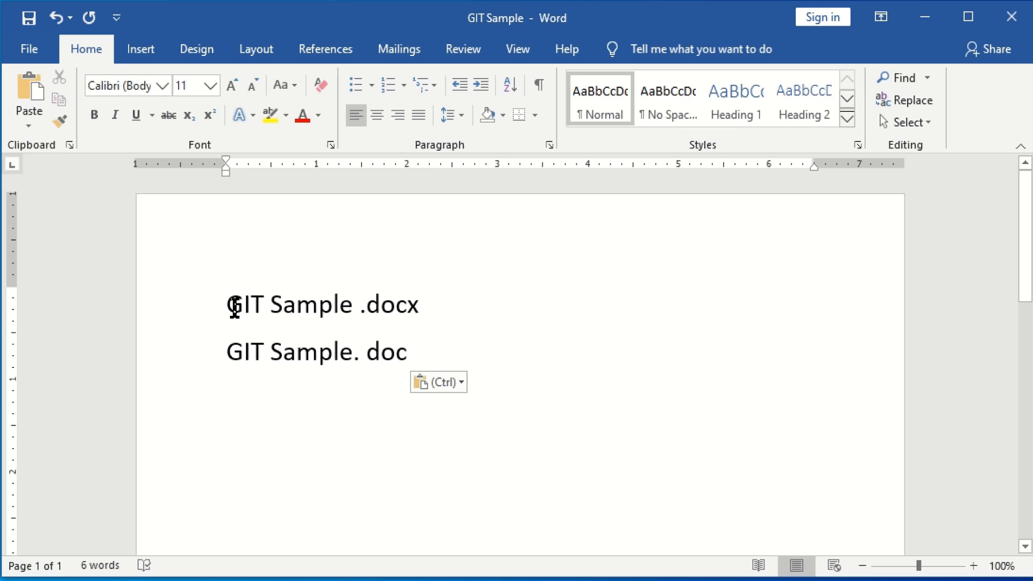
- Examine the file name part and the docx extension in the first line, and compare them with the doc line
drag(226, 305, 328, 312)
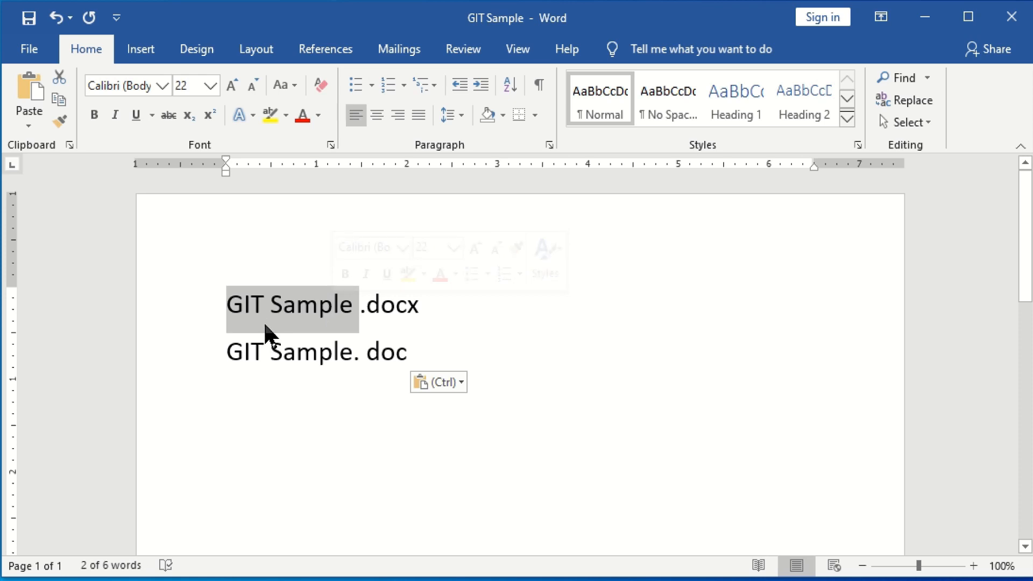
click(360, 318)
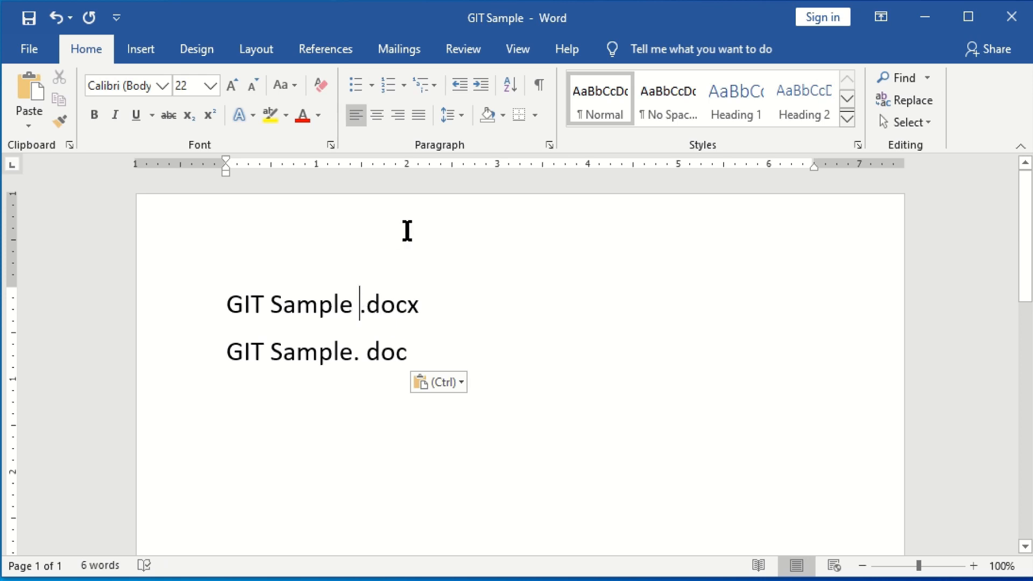
drag(369, 309, 422, 315)
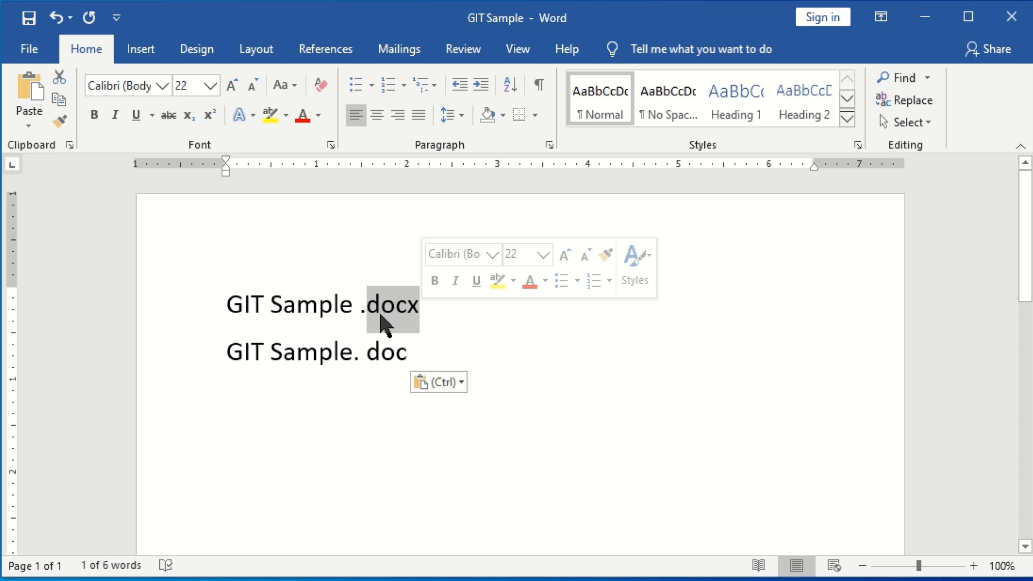
click(431, 317)
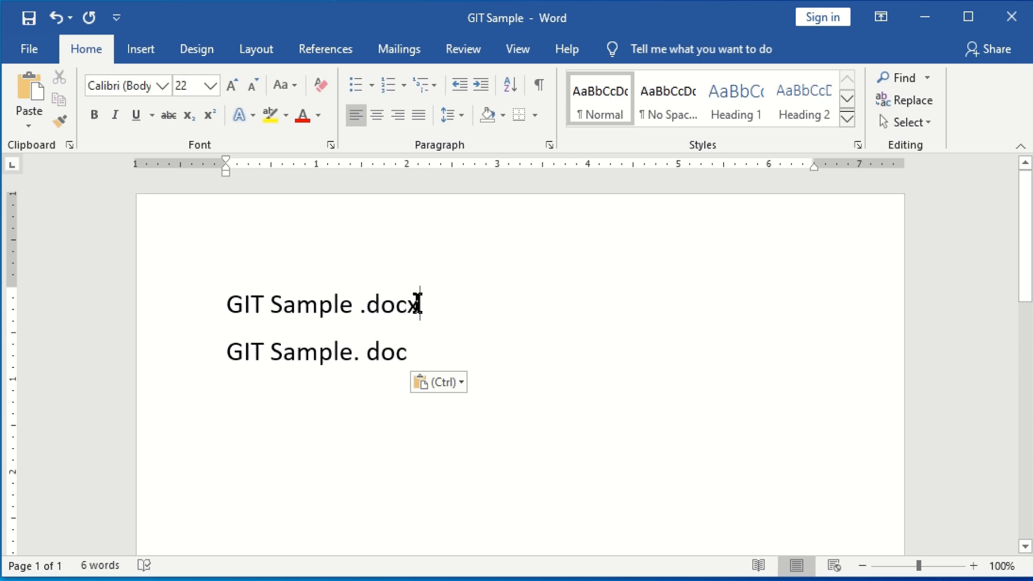
drag(425, 309, 372, 315)
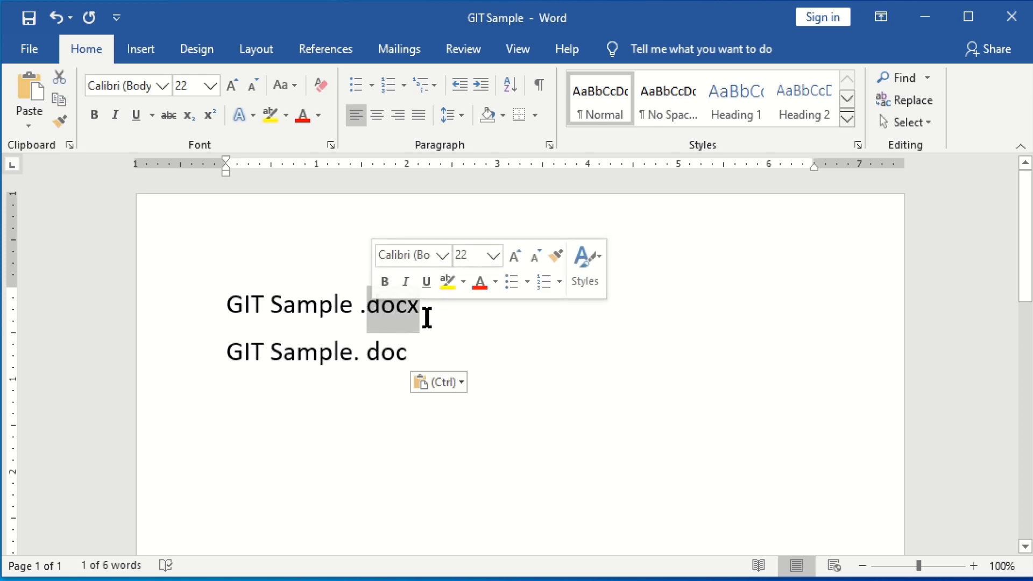
click(426, 316)
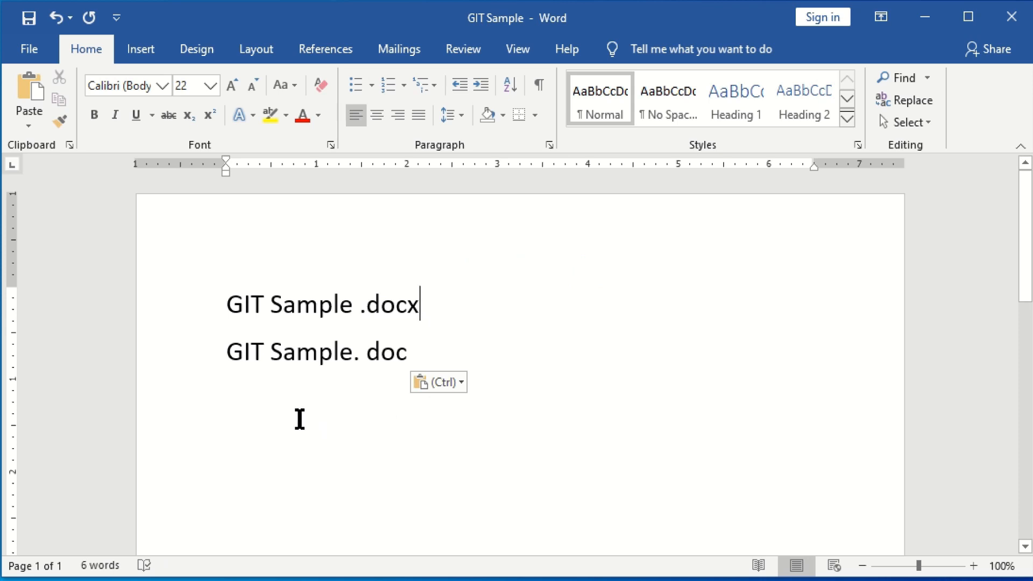
click(260, 388)
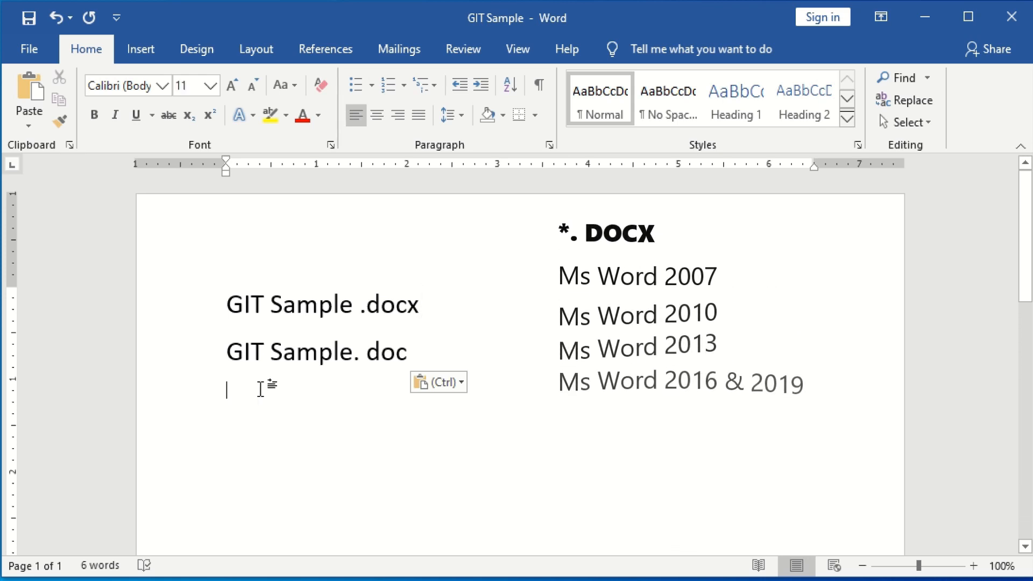
click(226, 352)
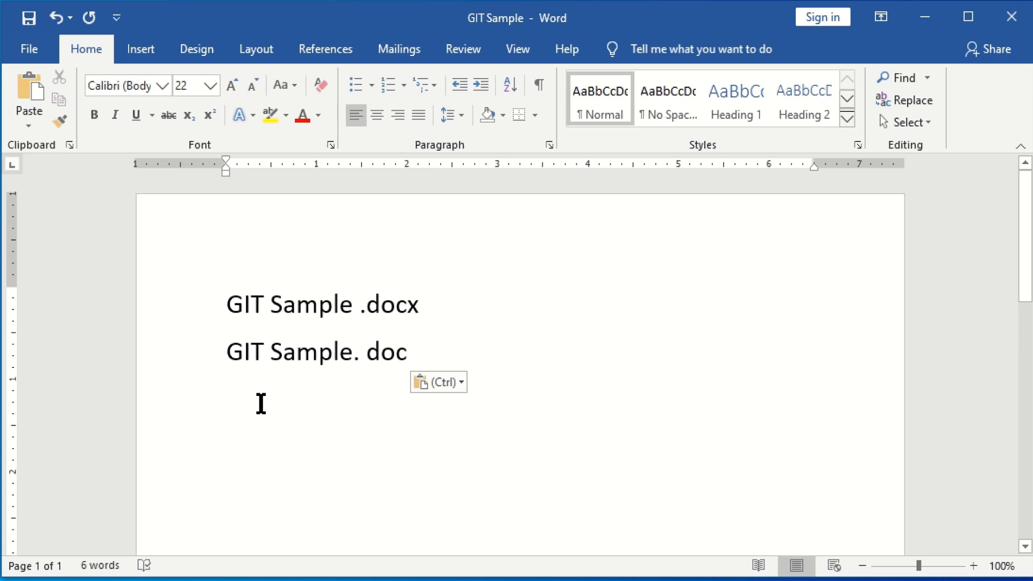
- Save a copy of the document to the Desktop folder as GIT Sample.doc in Word 97-2003 Document format
click(39, 49)
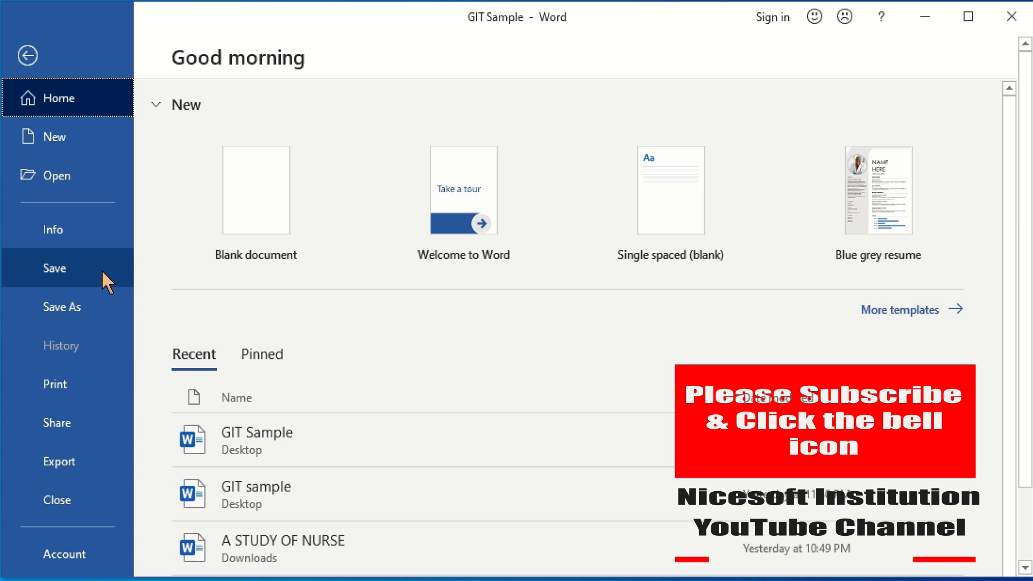
click(62, 308)
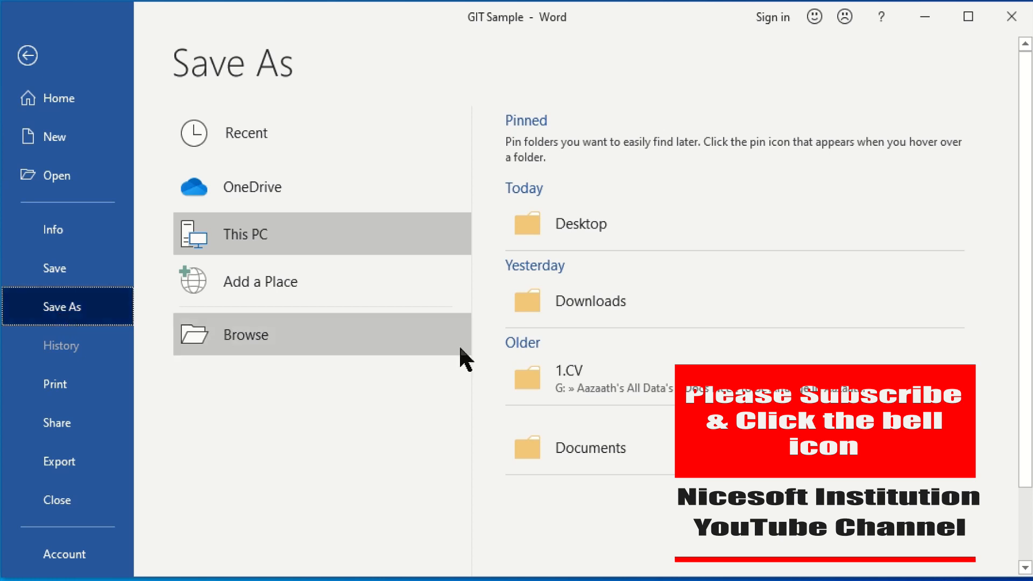
click(554, 228)
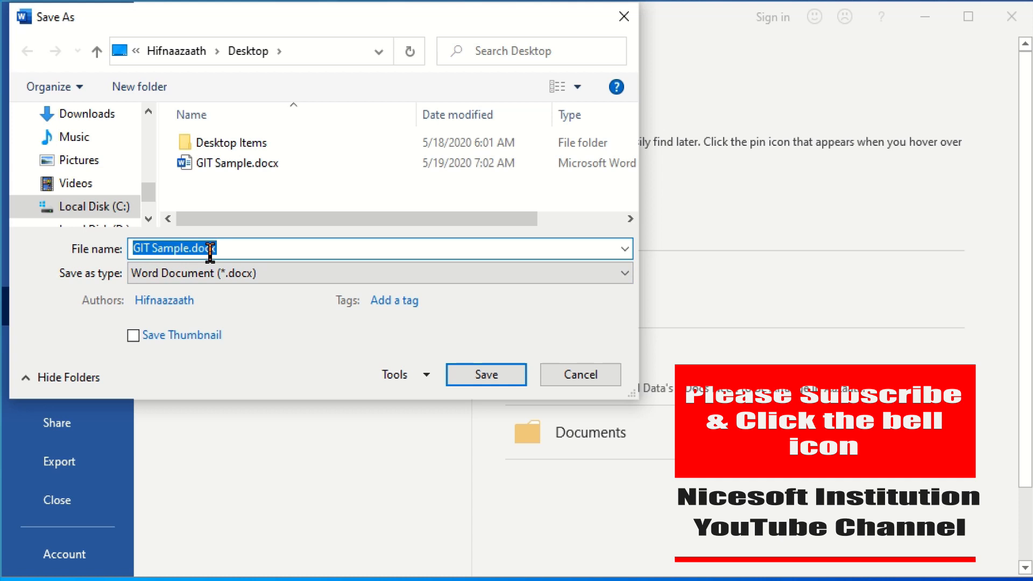
click(211, 276)
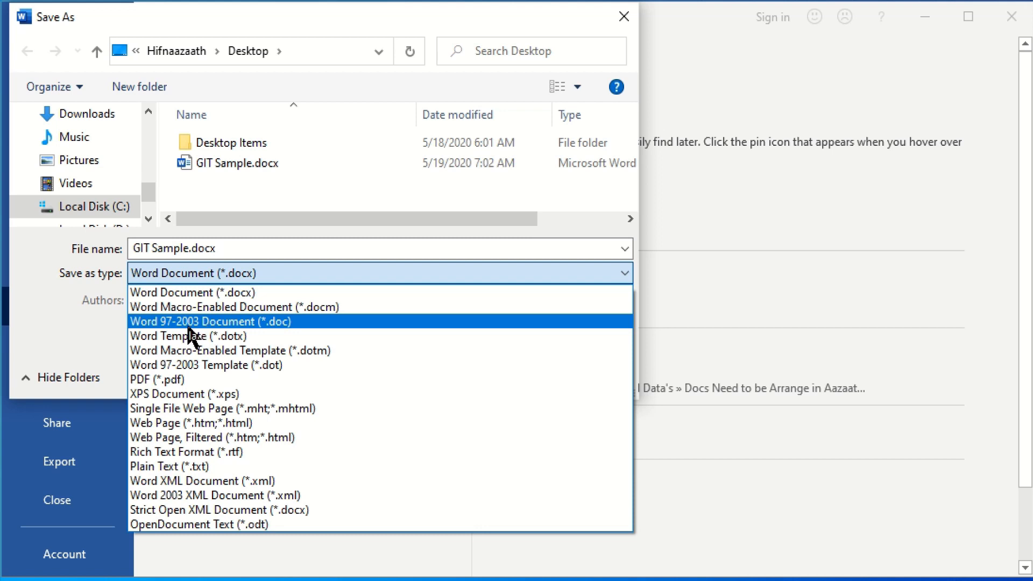
click(290, 326)
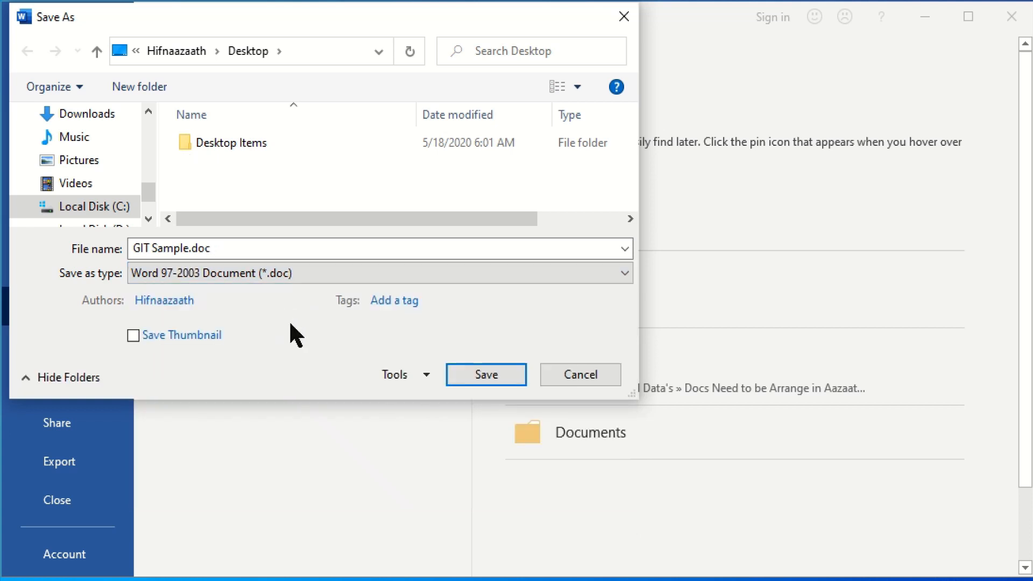
click(504, 378)
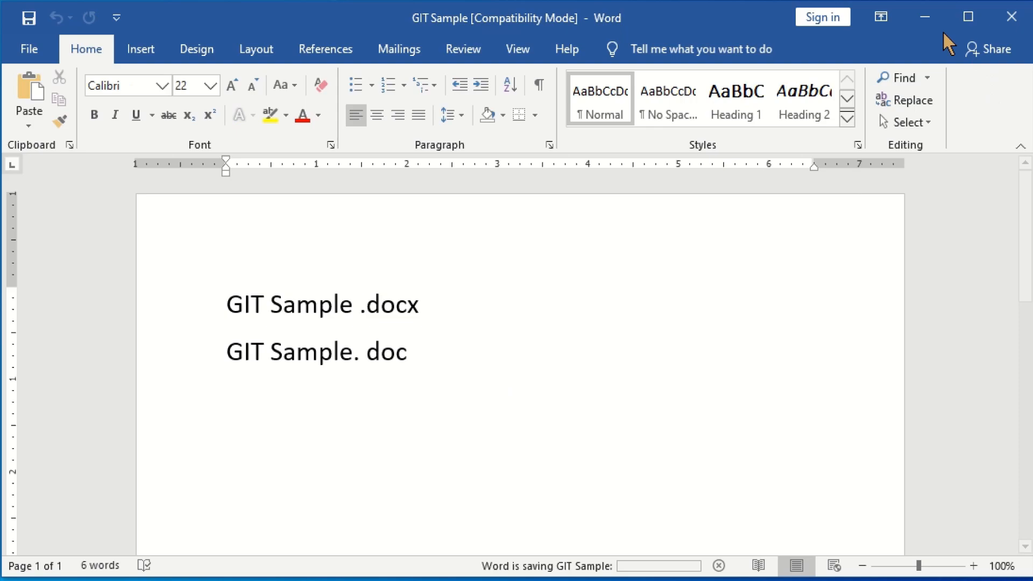
- Minimize the document to show the desktop, refresh it, and compare the file details of GIT Sample.doc and GIT Sample.docx
click(926, 20)
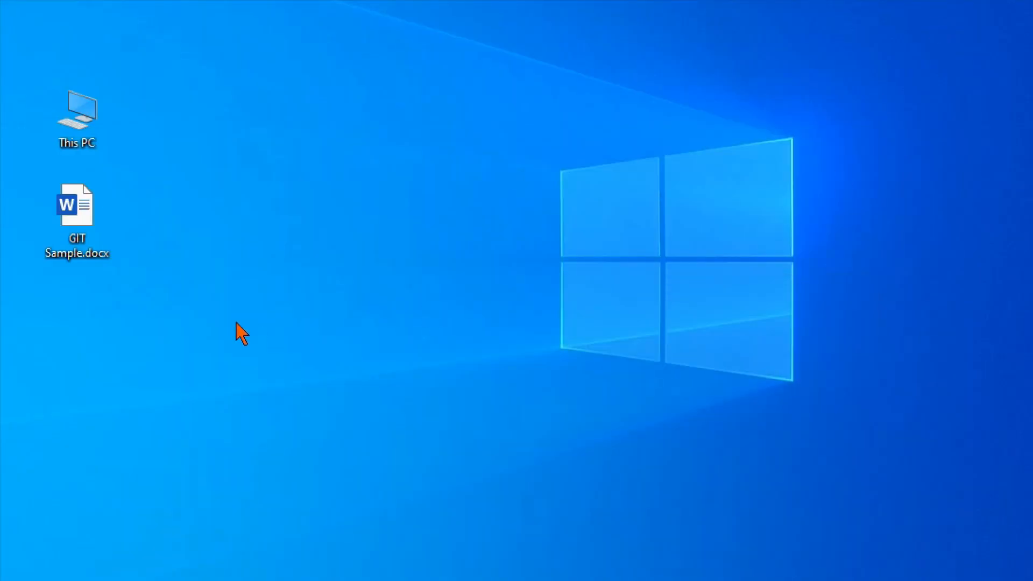
right_click(216, 324)
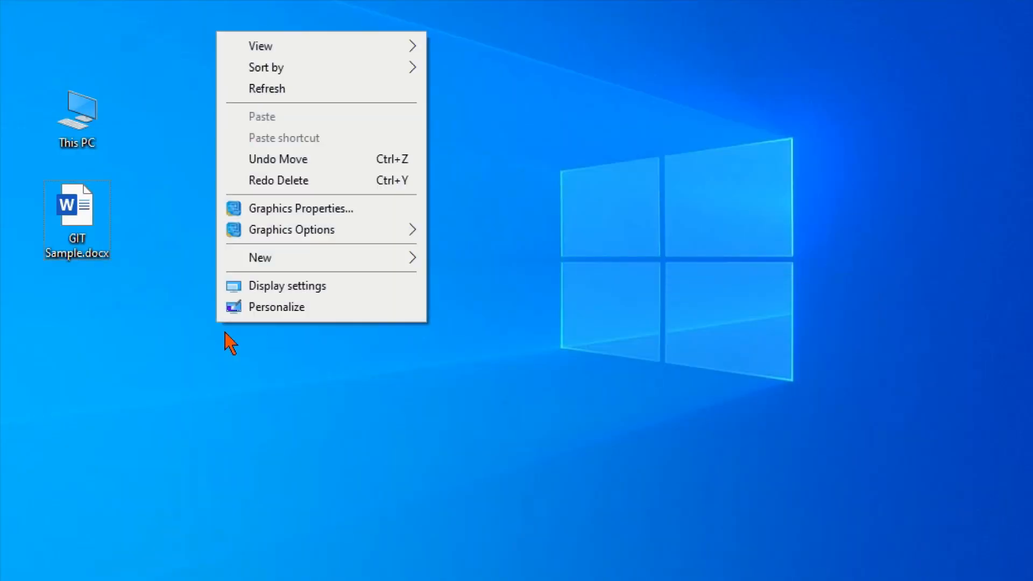
click(281, 91)
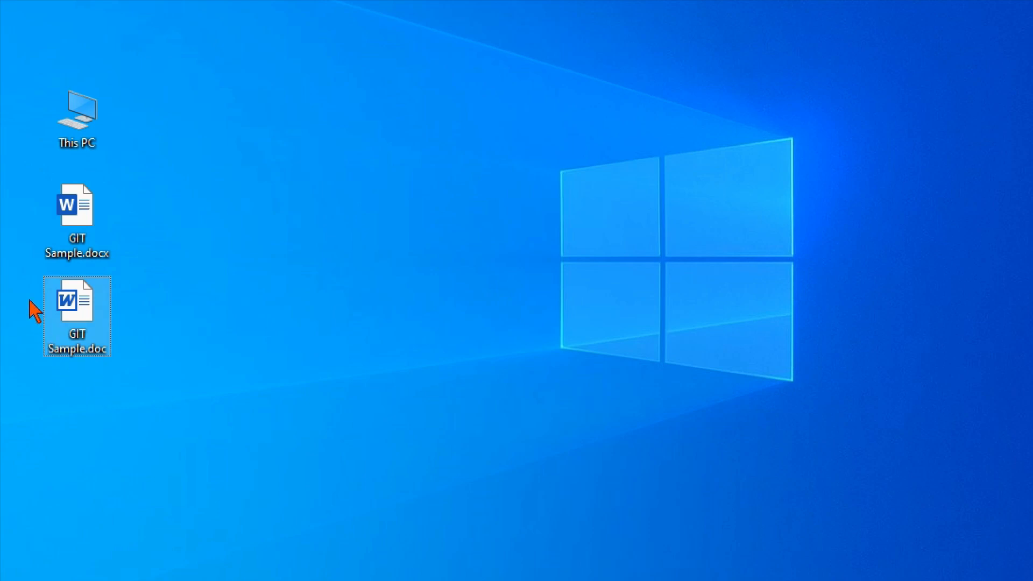
drag(168, 445, 24, 270)
mouse_move(98, 349)
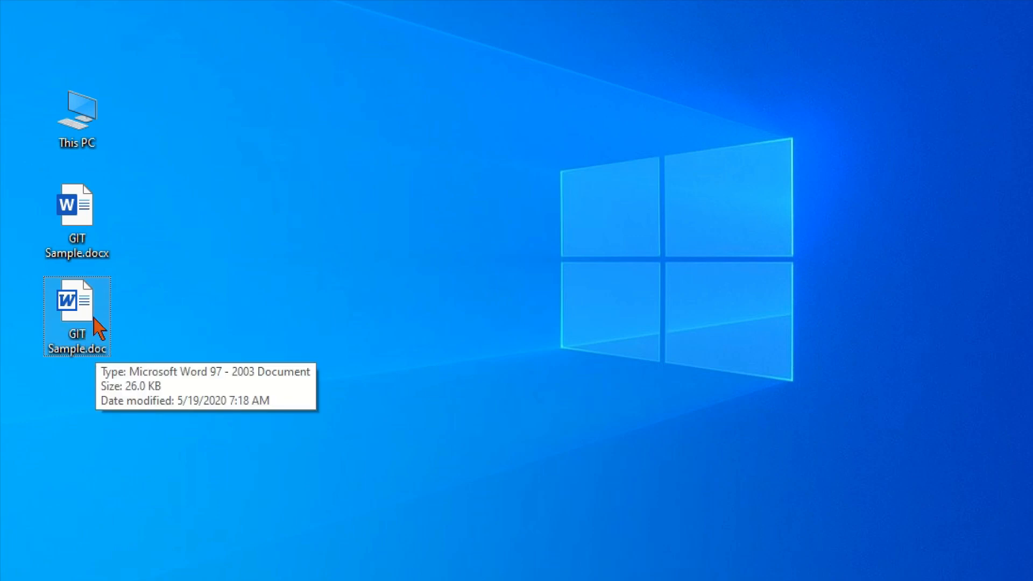
click(152, 224)
drag(24, 171, 146, 252)
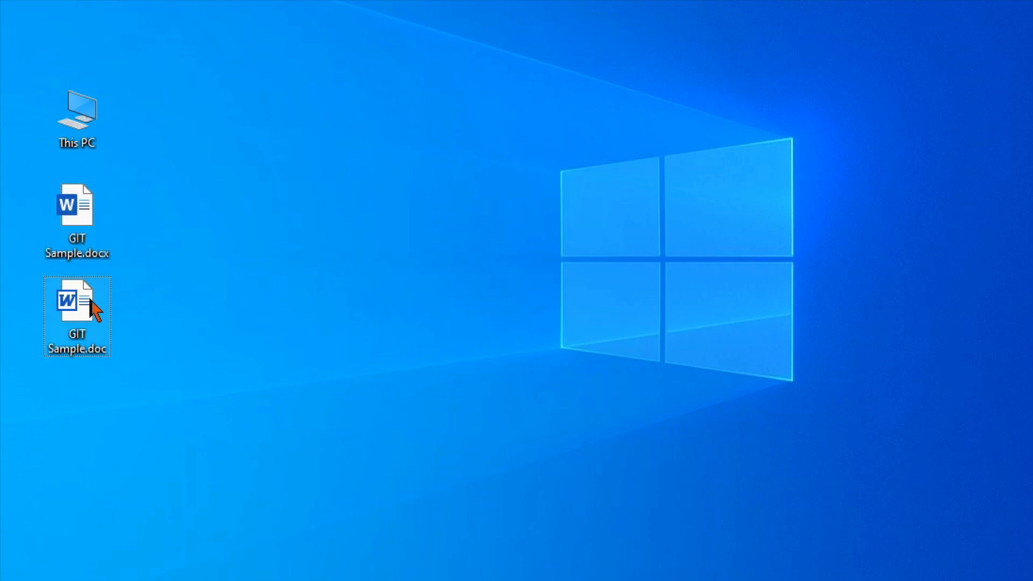
mouse_move(75, 250)
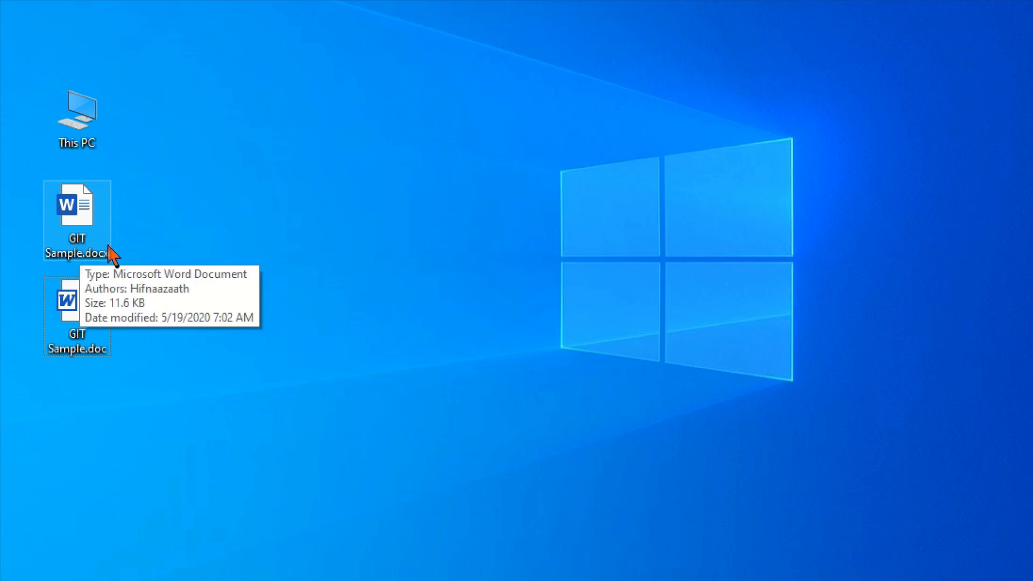
click(87, 351)
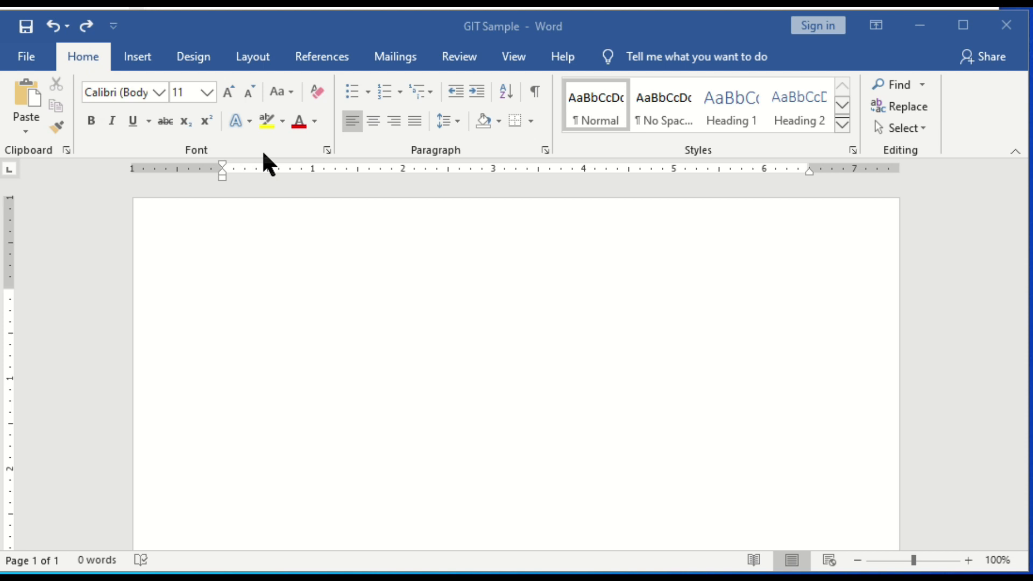
- Write "வடிவமைப்புக்கருவிகள்" and "Formatting Tools" as two large centred heading lines in the empty document
click(401, 371)
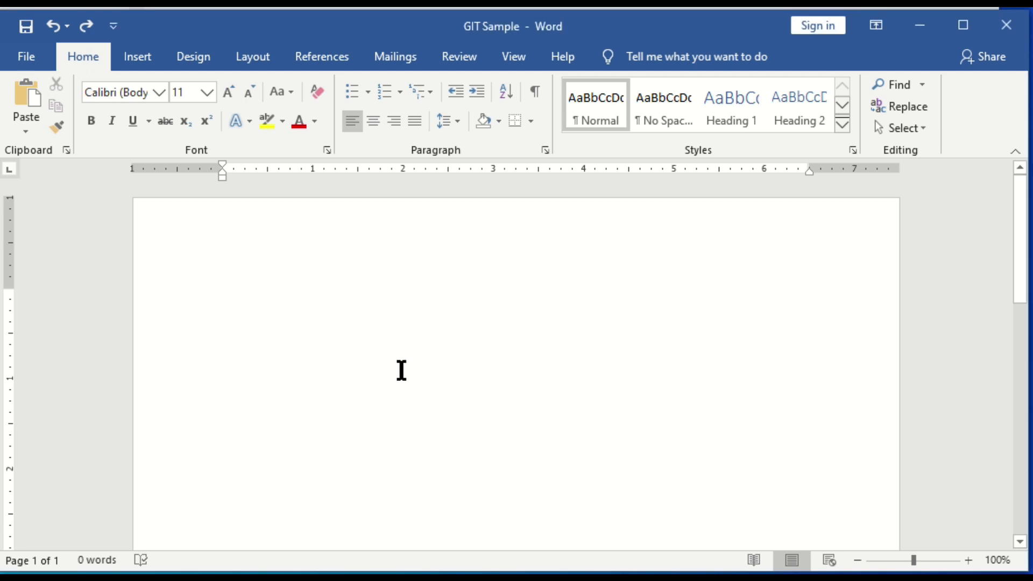
text(வடிவமைப்புக்கருவிகள் Formatting Tools)
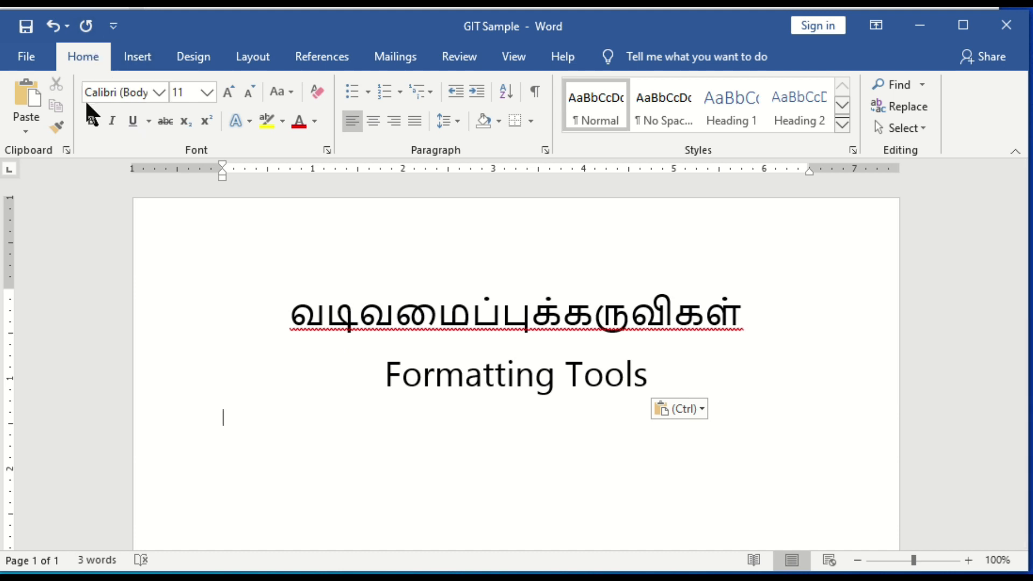
- Look through the Font dialog's basic and advanced settings, and cancel it without changing anything
click(327, 150)
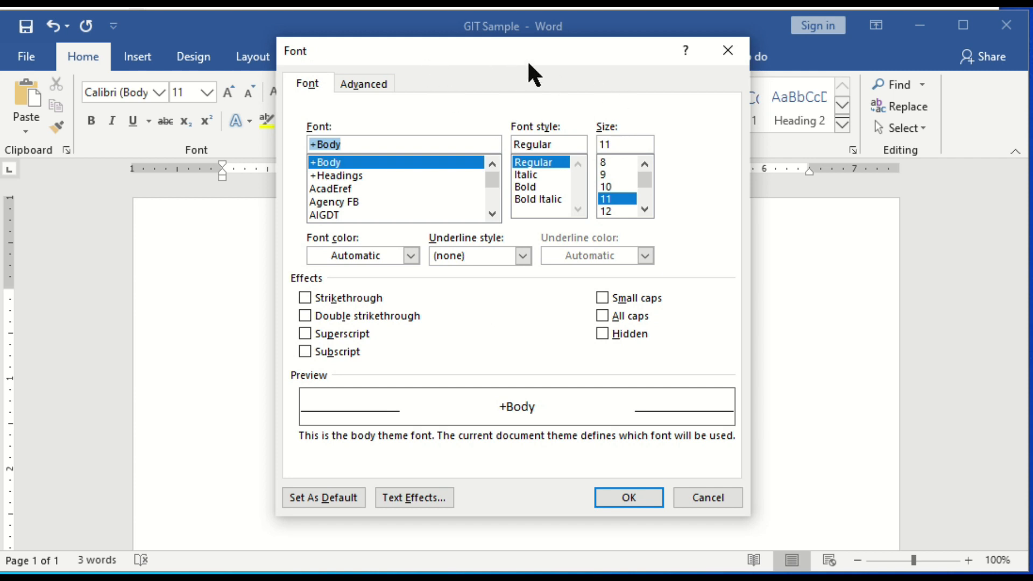
click(369, 85)
click(306, 85)
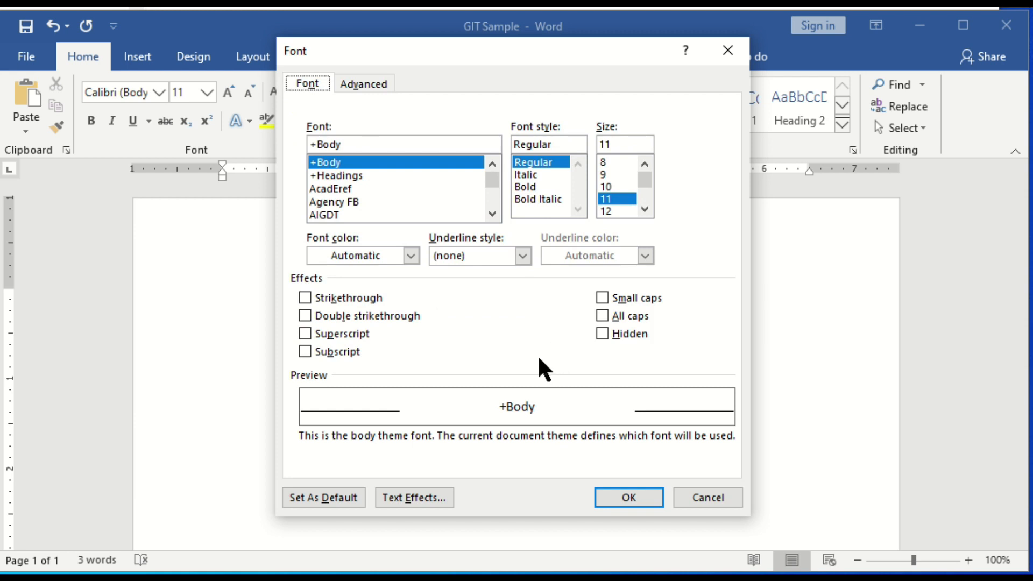
drag(413, 48, 377, 73)
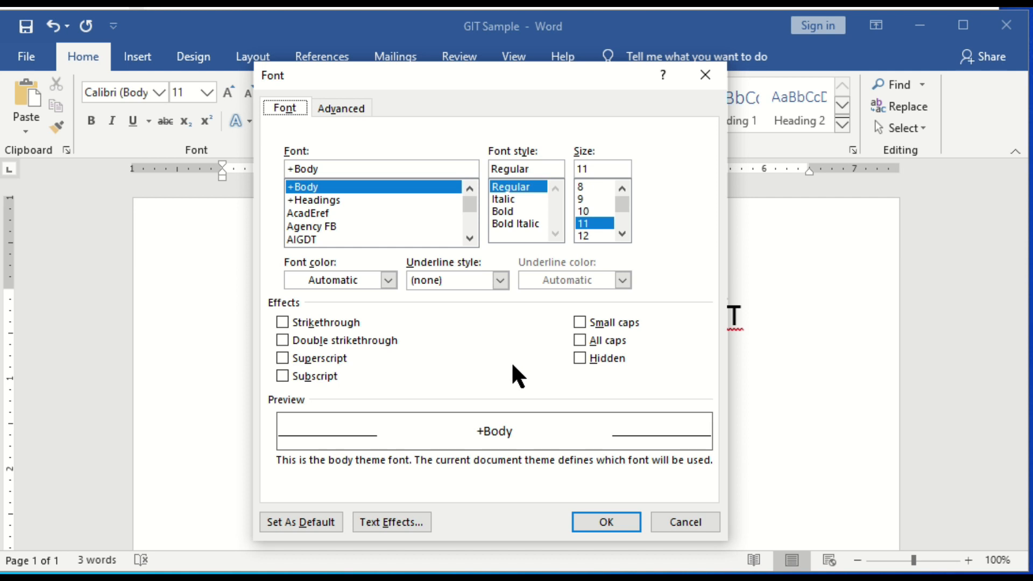
click(693, 519)
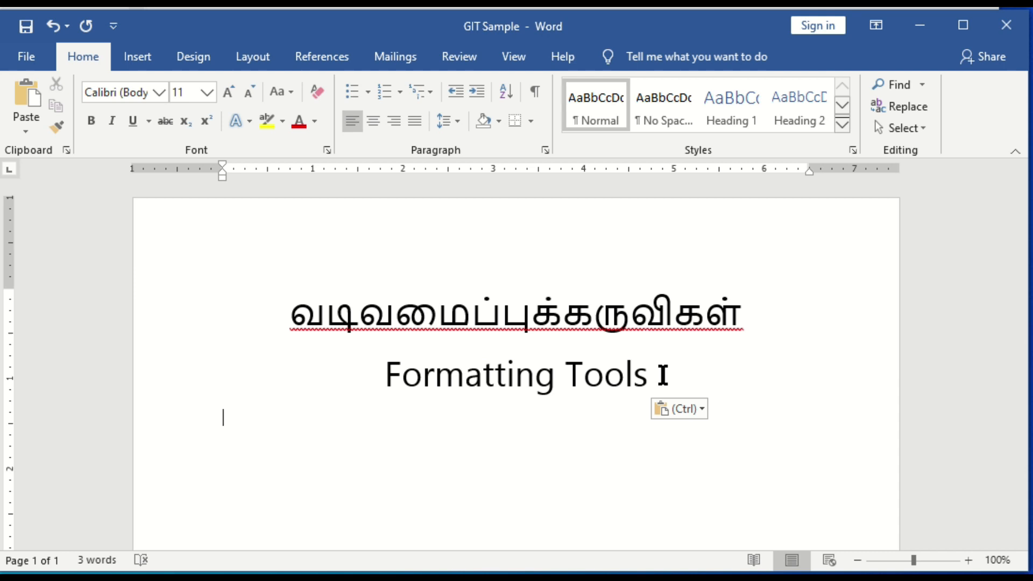
- Preview several fonts on the "Formatting Tools" heading line and change its font to Broadway
drag(663, 375, 388, 364)
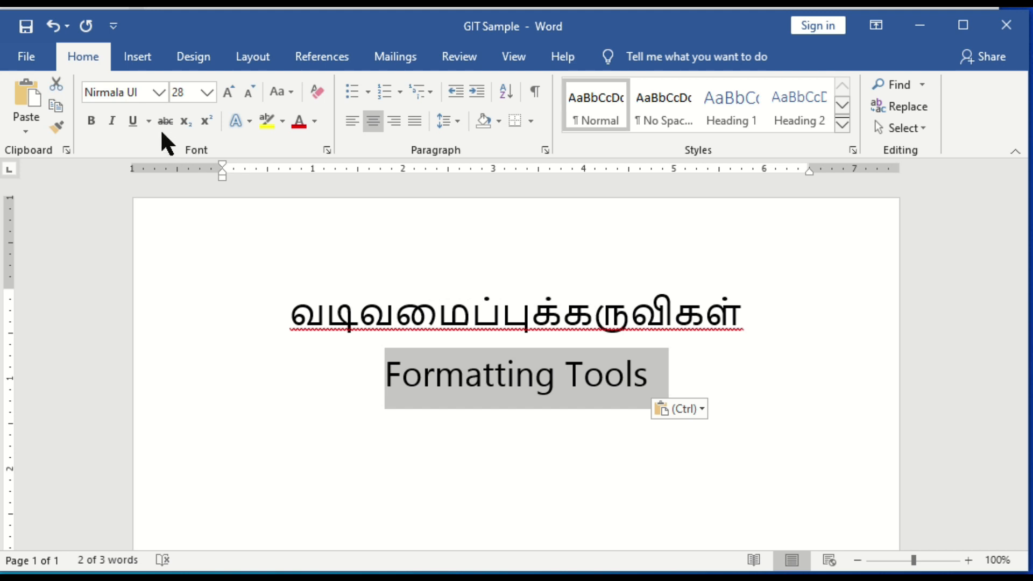
click(159, 94)
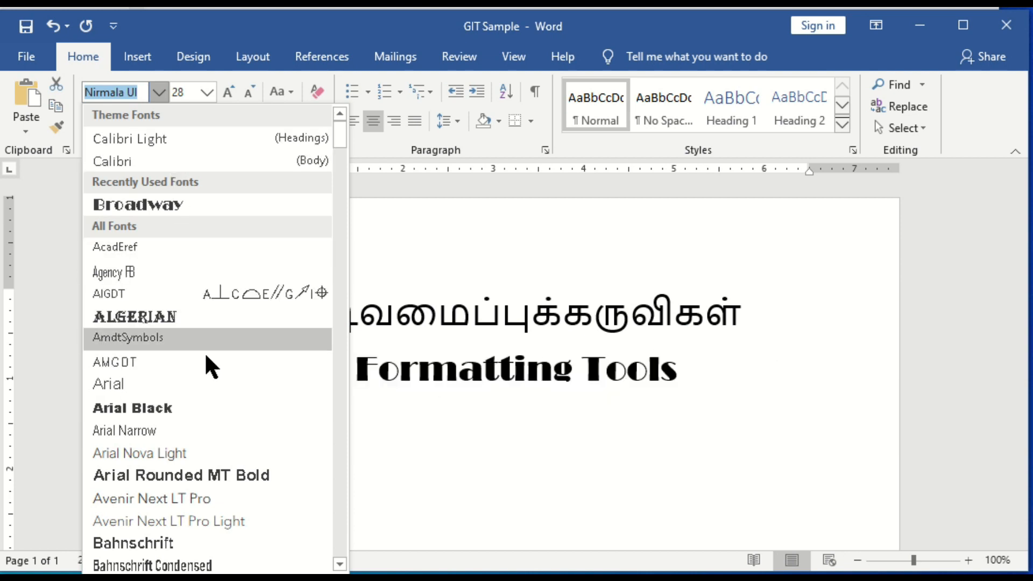
scroll(212, 425, down, 1)
scroll(213, 440, down, 6)
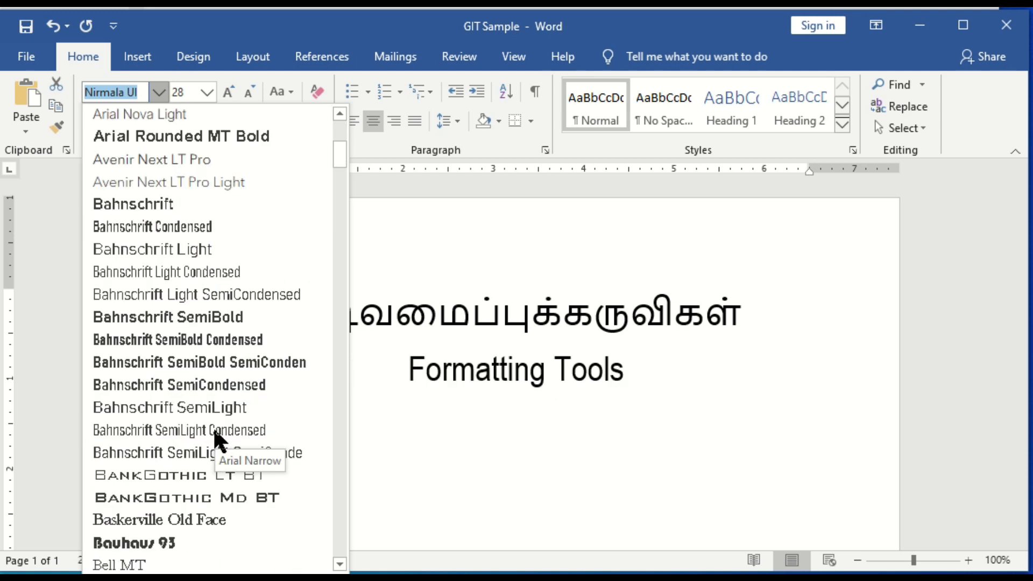
scroll(196, 387, down, 4)
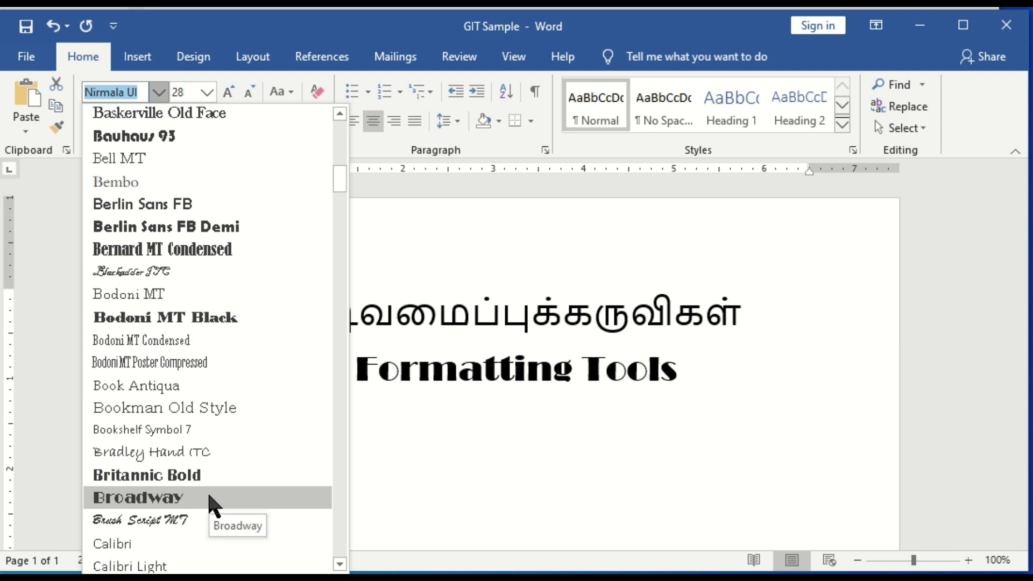
scroll(209, 497, down, 4)
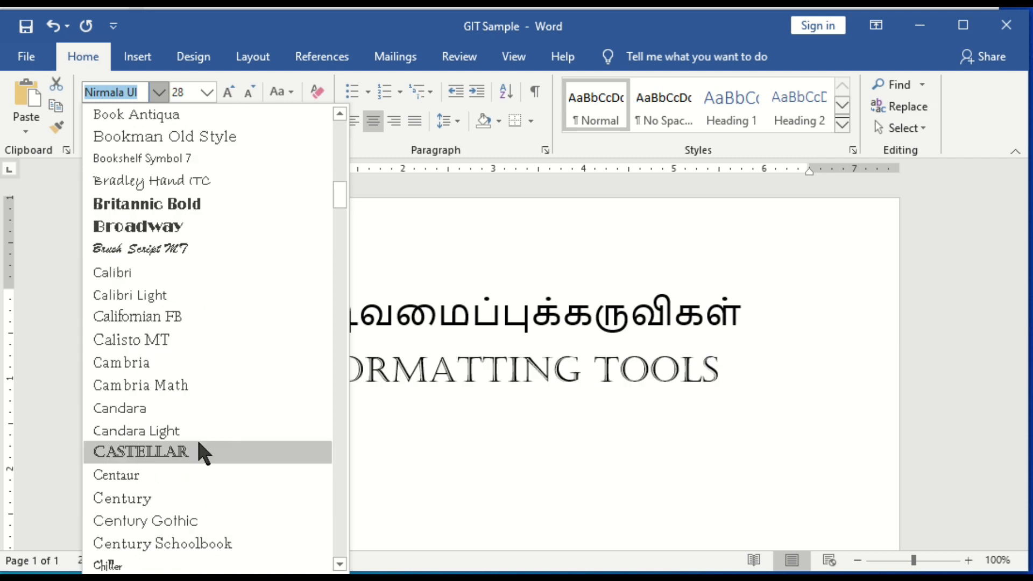
scroll(203, 451, down, 1)
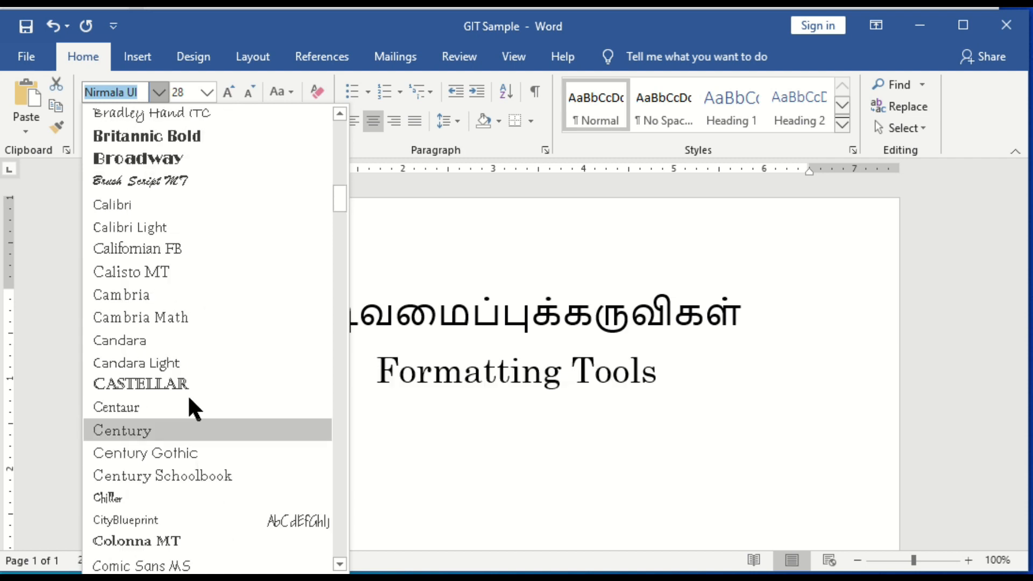
click(162, 159)
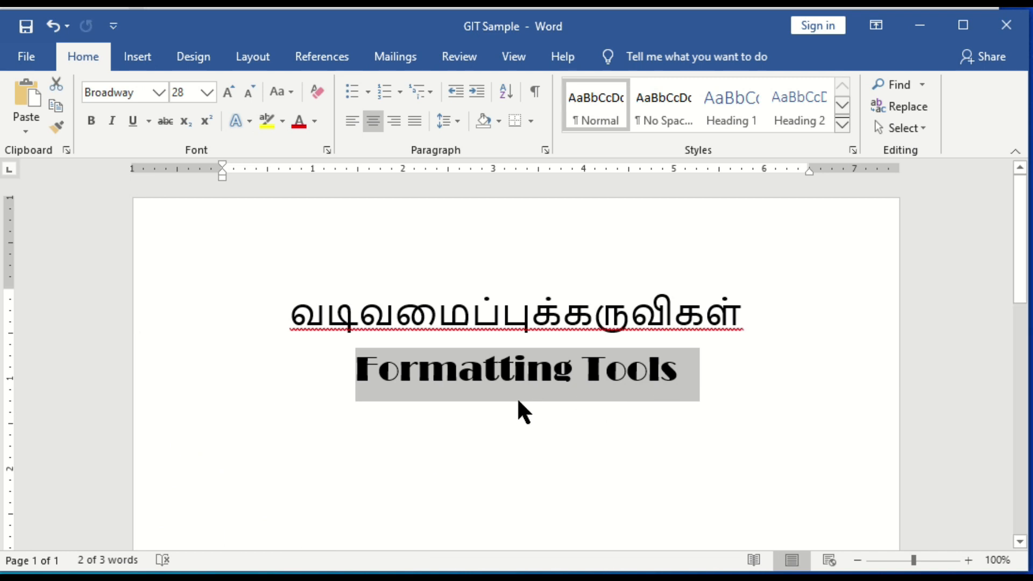
key(ctrl+d)
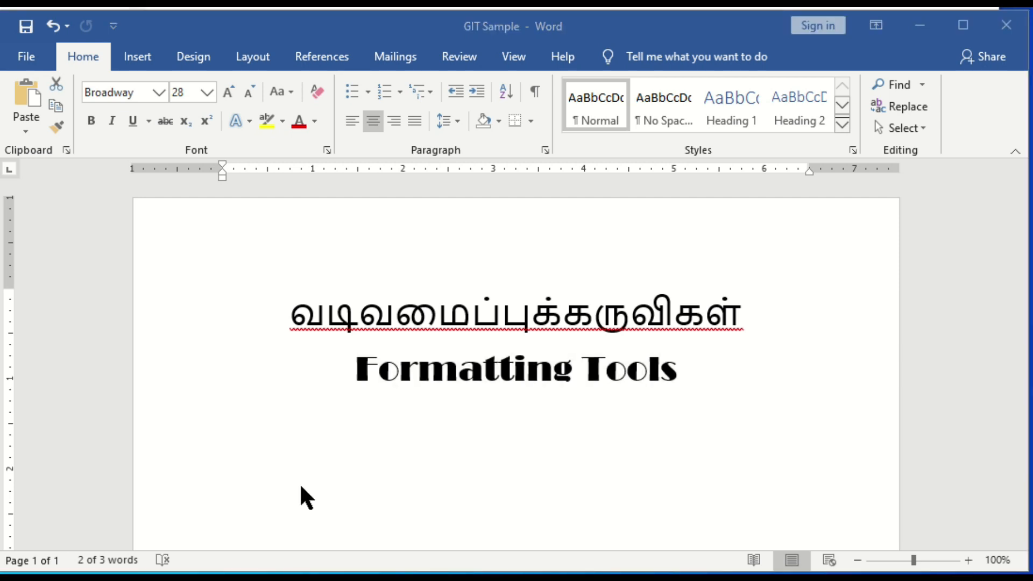
click(669, 364)
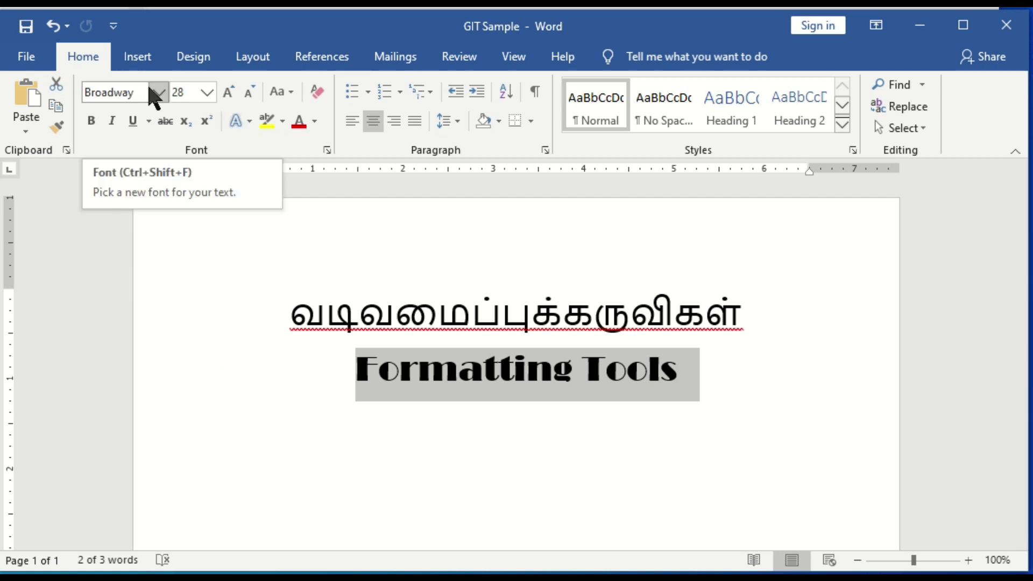
- Set the "Formatting Tools" heading to font size 26, and replace that with the custom size 45
click(206, 93)
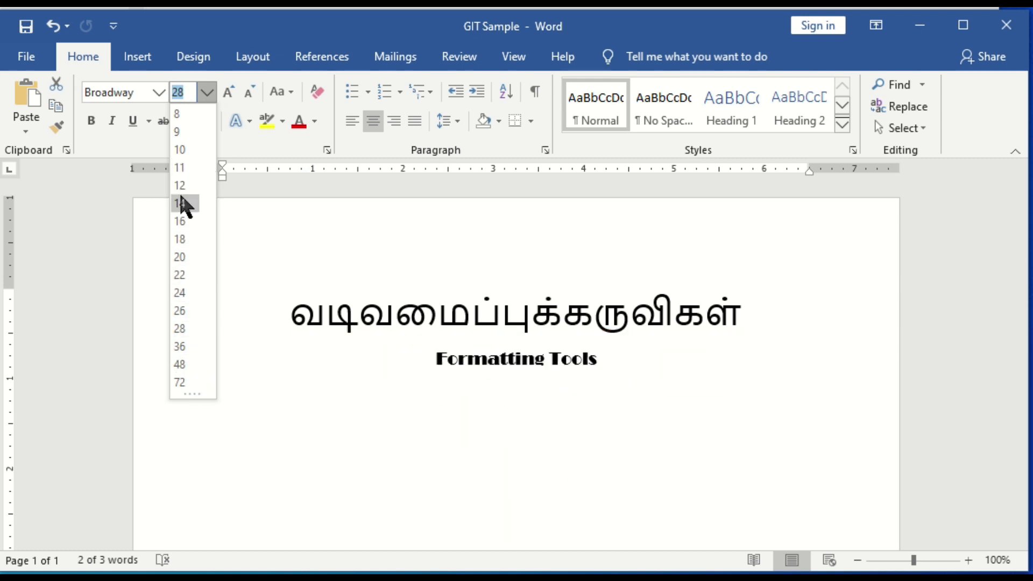
click(178, 314)
click(187, 91)
mouse_move(288, 578)
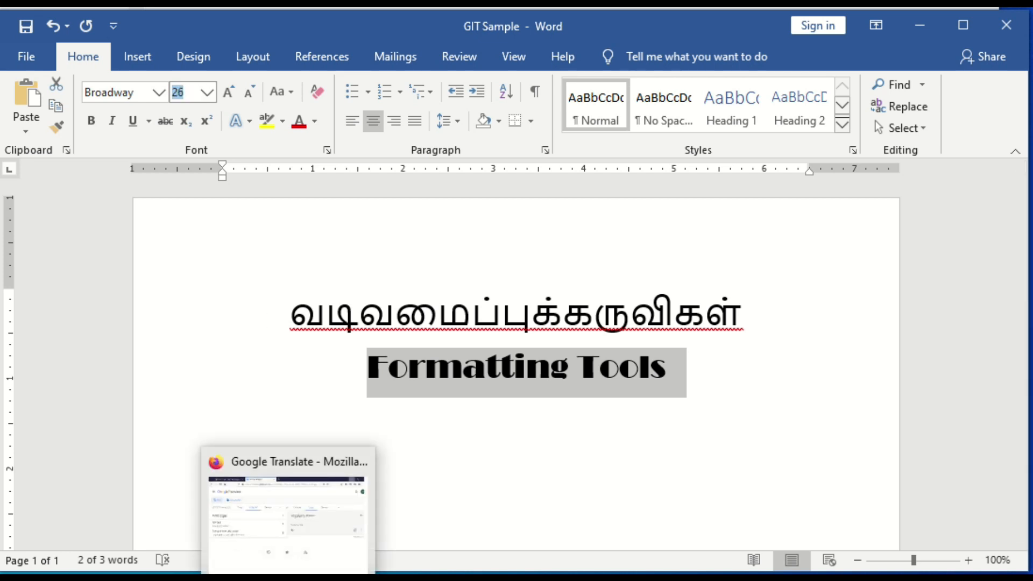
text(45)
key(Return)
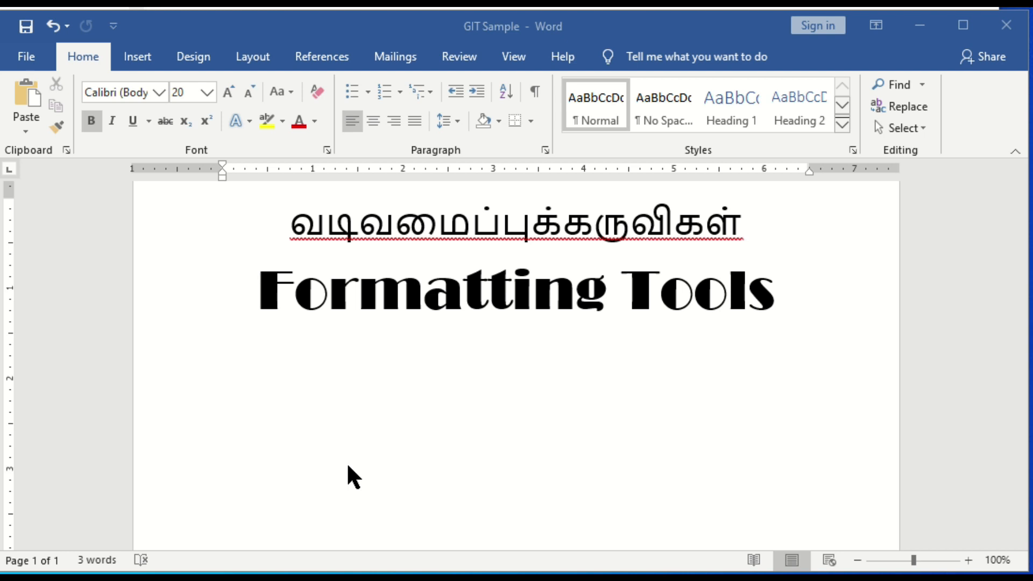
- Check the Font dialog, and add the line "CTRL + Shift + F → Font Window" below the headings and undo it
key(ctrl+d)
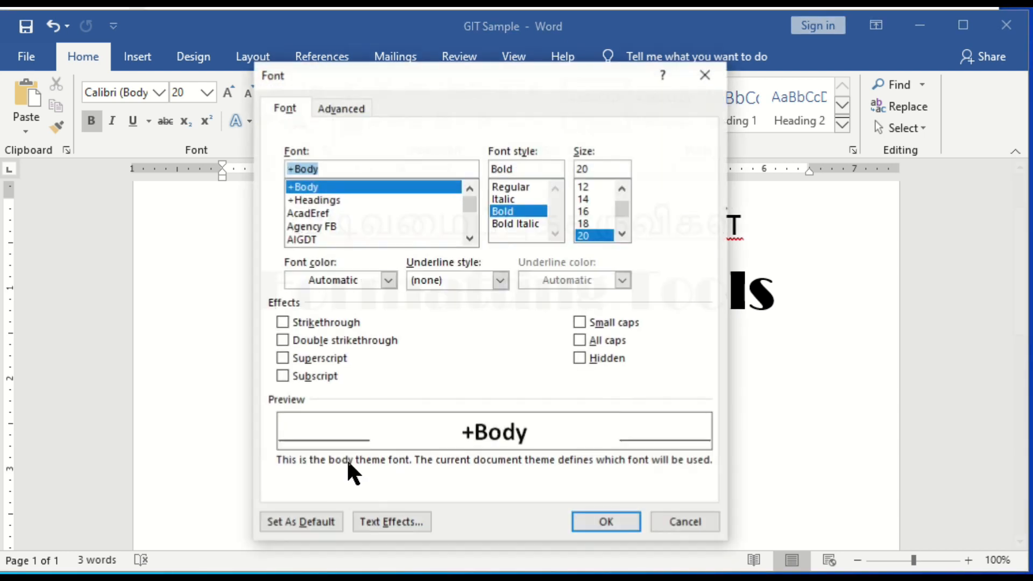
click(705, 524)
text(CTRL + Shift + F → Font Window)
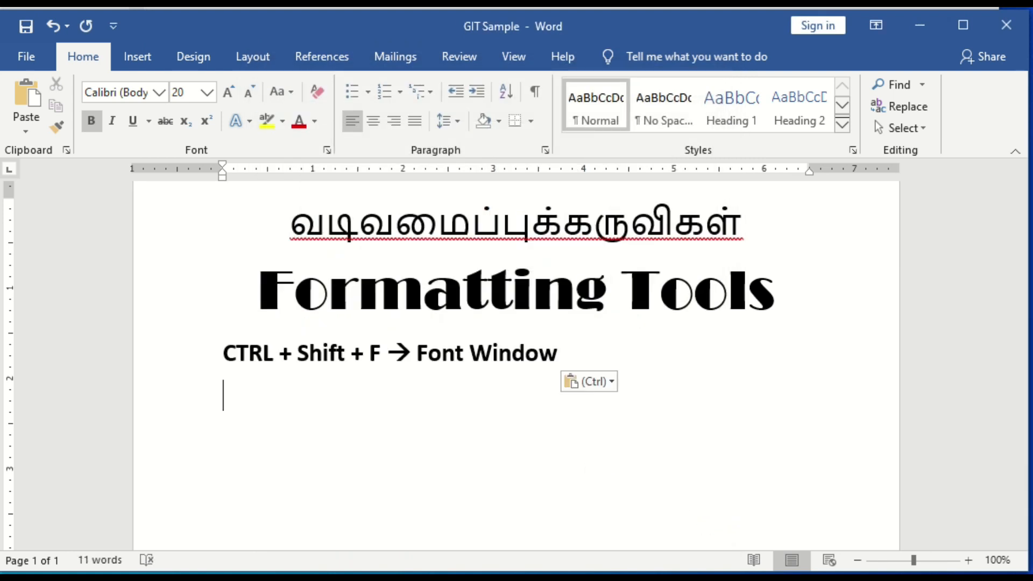
key(ctrl+z)
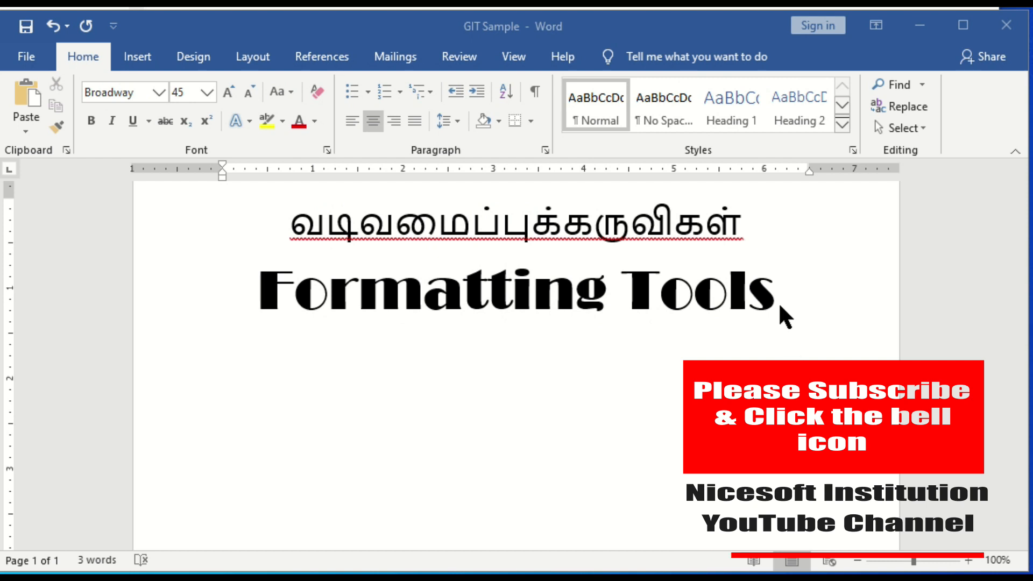
- Enlarge the "Formatting Tools" heading stepwise to font size 80, and shrink it stepwise to 36
click(777, 278)
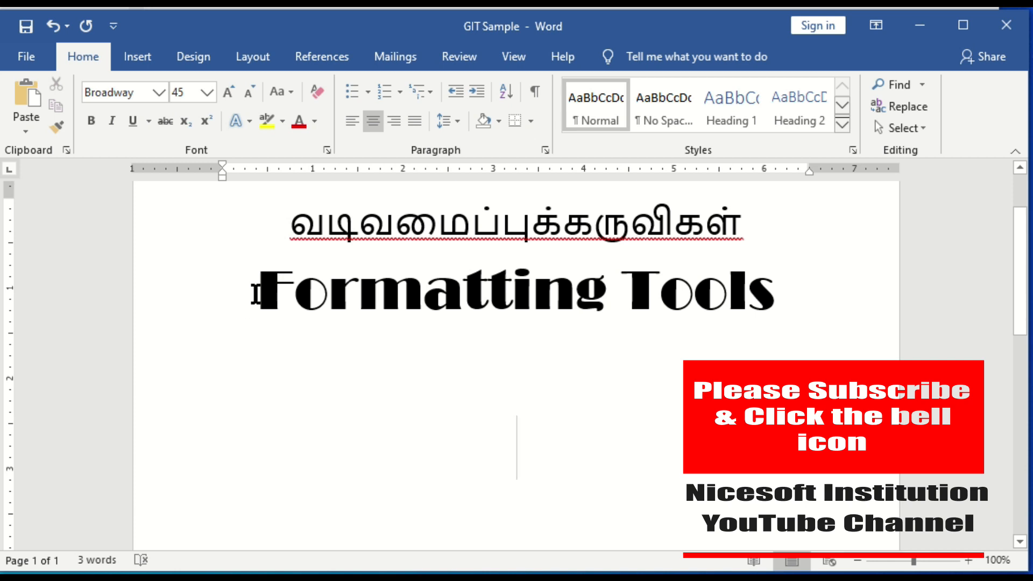
drag(257, 294, 760, 321)
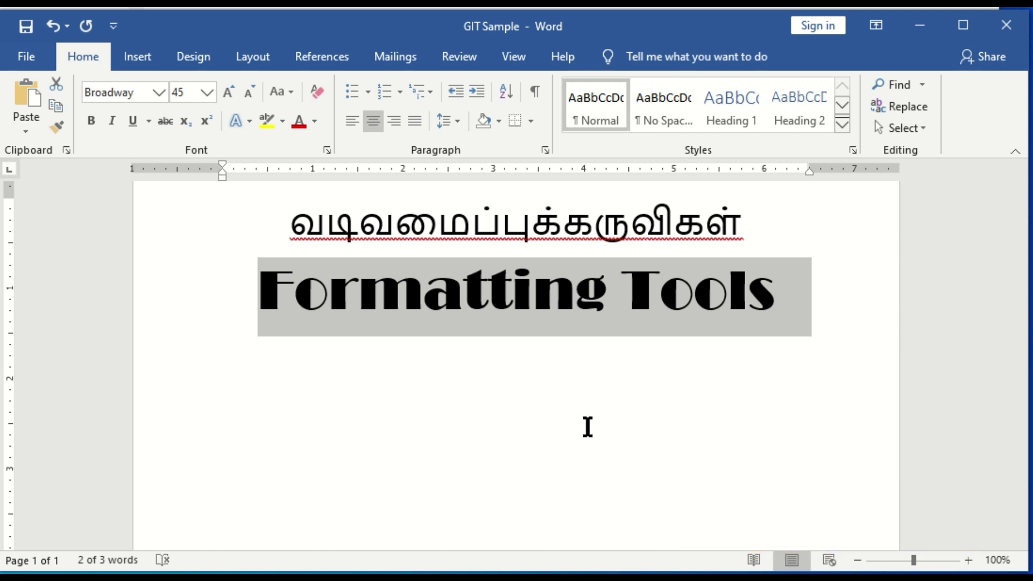
key(ctrl+shift+period)
key(ctrl+shift+period)
key(ctrl+shift+period)
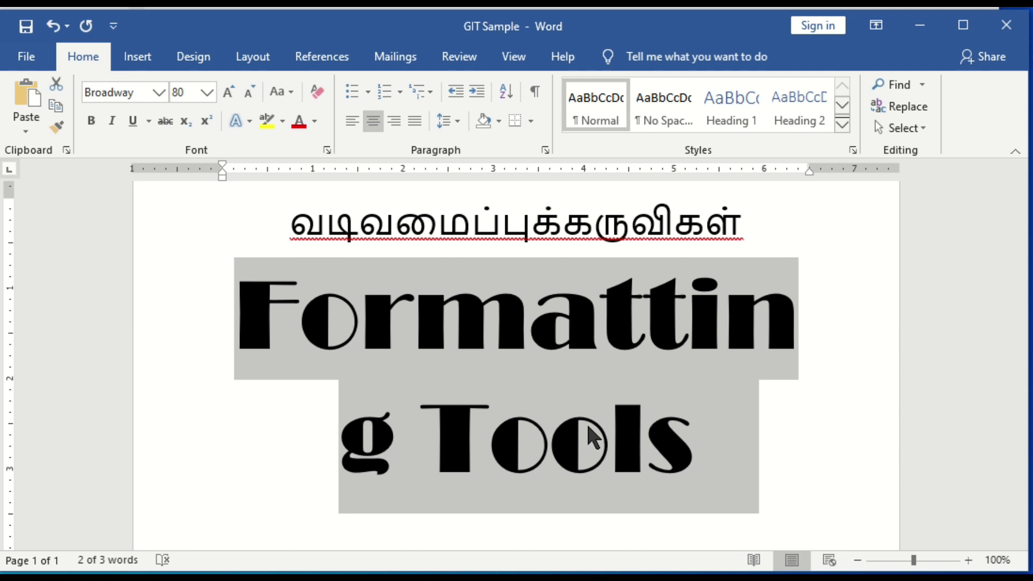
key(ctrl+shift+comma)
key(ctrl+shift+comma)
key(ctrl+shift+comma)
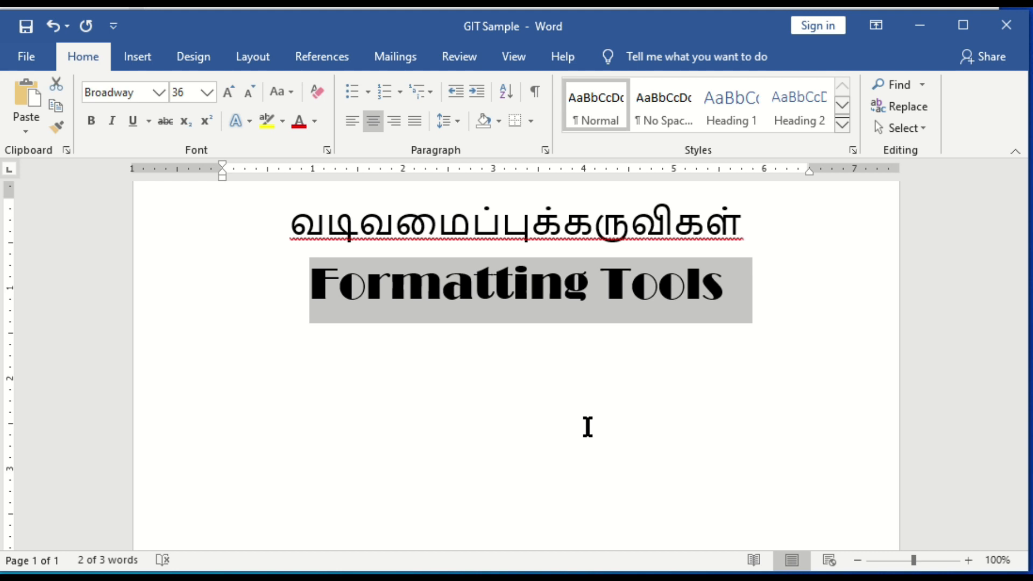
- Add the lines "CTRL + Shift + > → Increase Font Size" and "CTRL + Shift + < → Decrease Font Size" below the headings
click(504, 434)
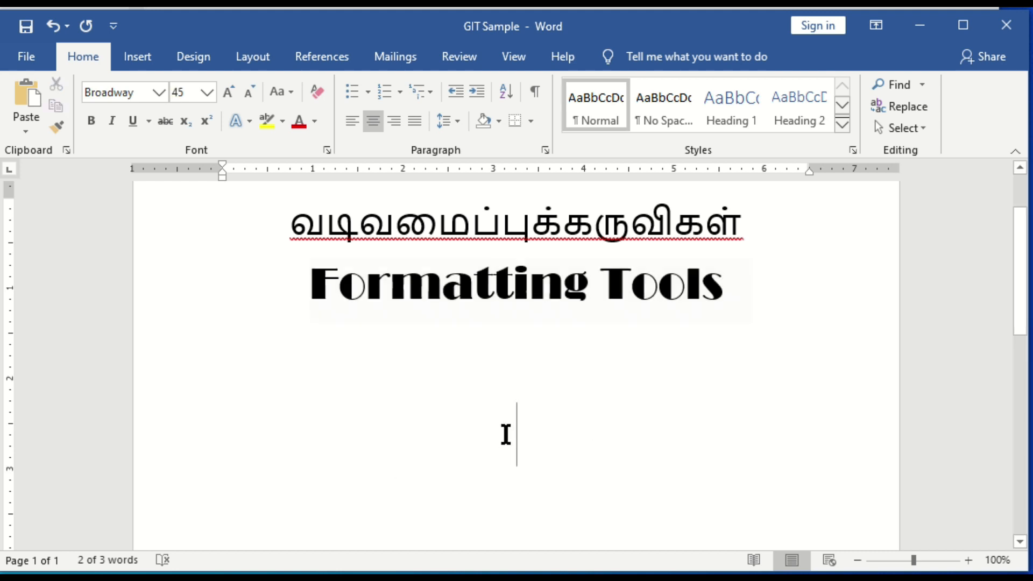
text(CTRL + Shift + > → Increase Font Size)
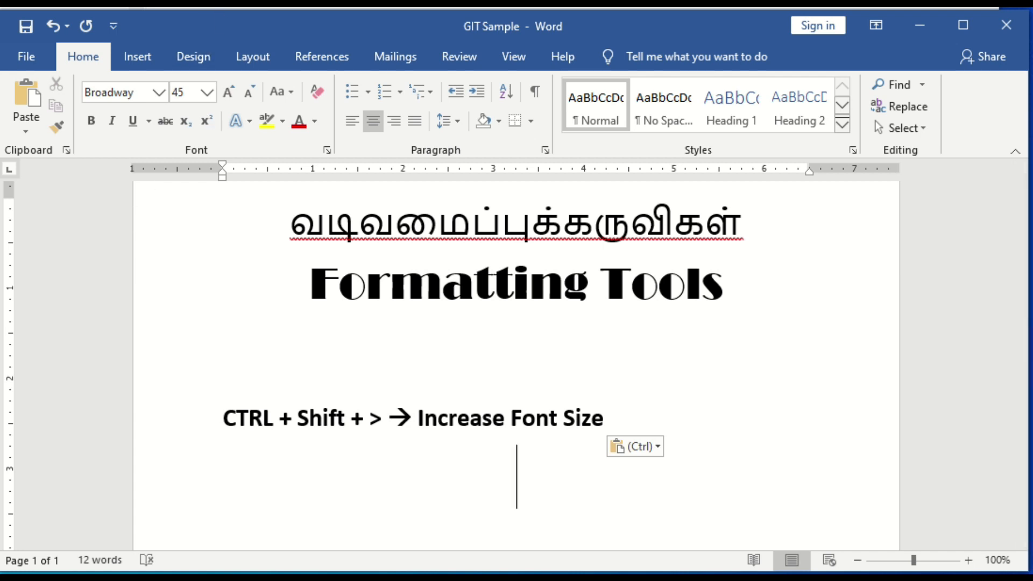
text(CTRL + Shift + < → Decrease Font Size)
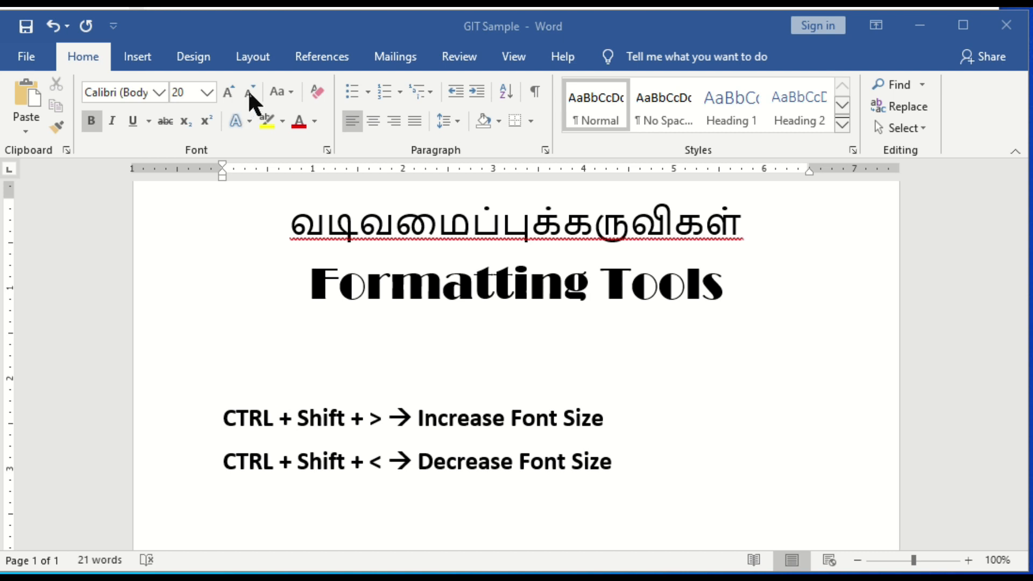
- Enlarge the "Formatting Tools" heading one step to font size 48, and shrink it stepwise to 28
click(731, 283)
drag(727, 285, 341, 293)
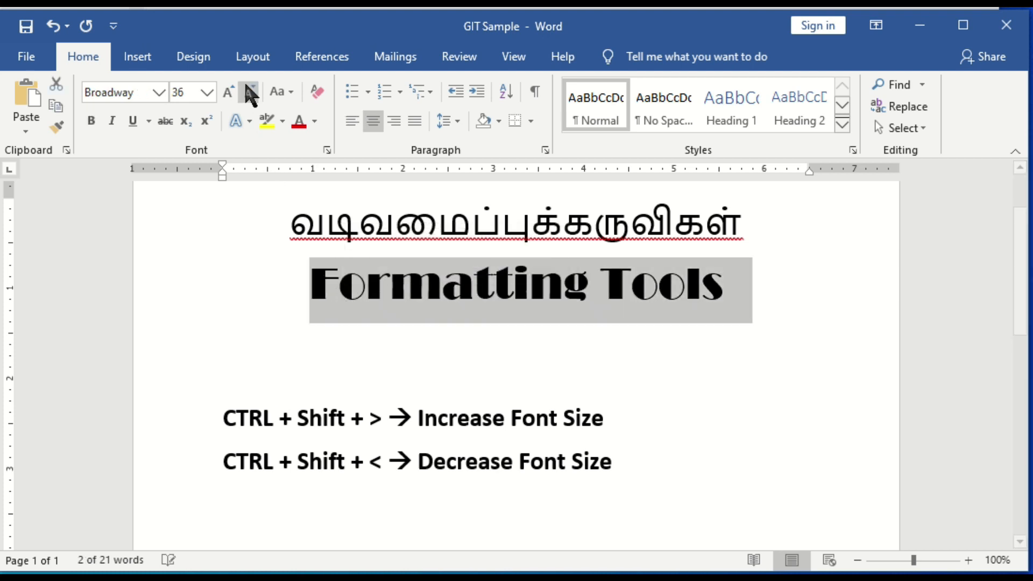
click(225, 97)
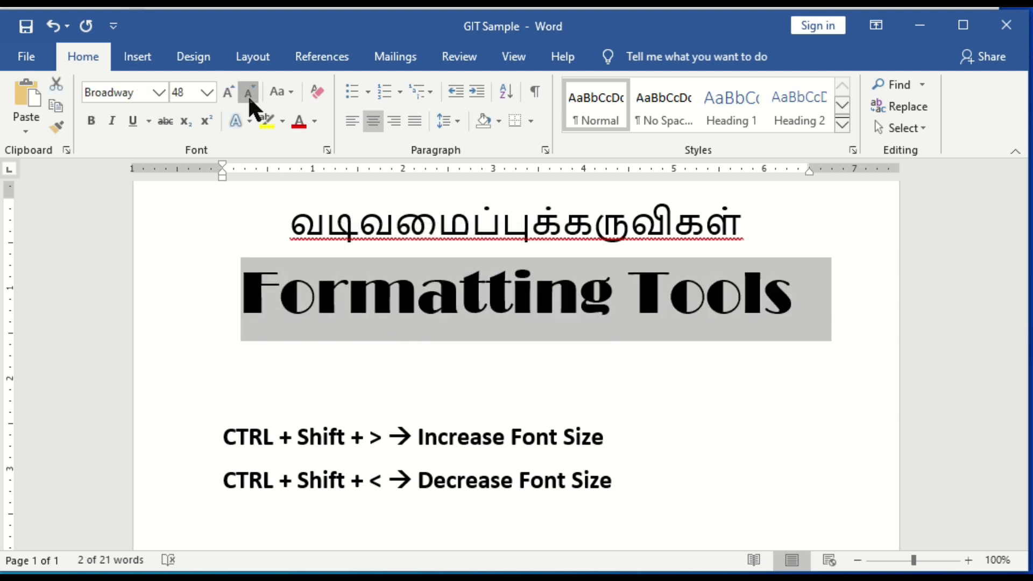
click(248, 93)
click(248, 93)
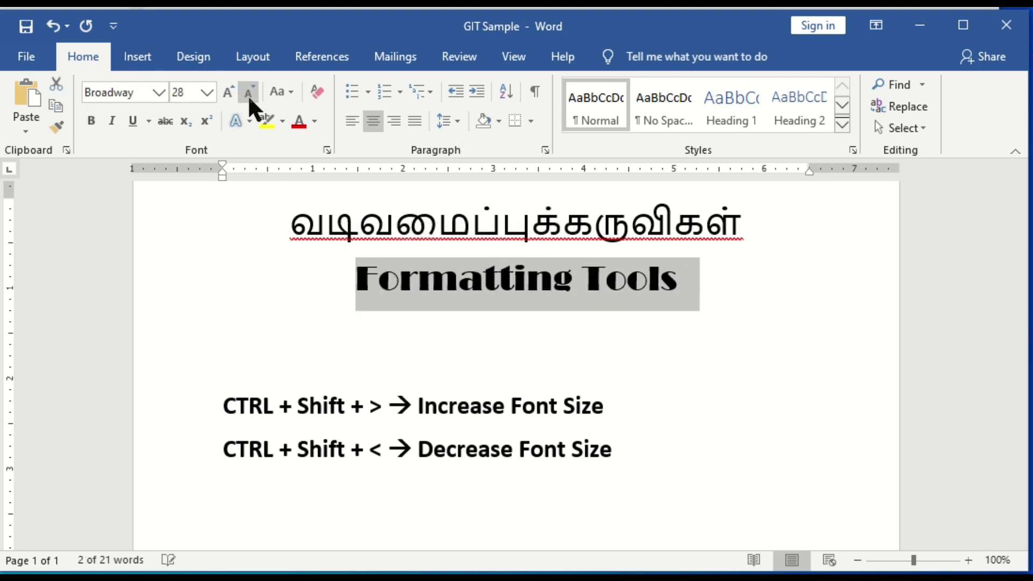
click(432, 354)
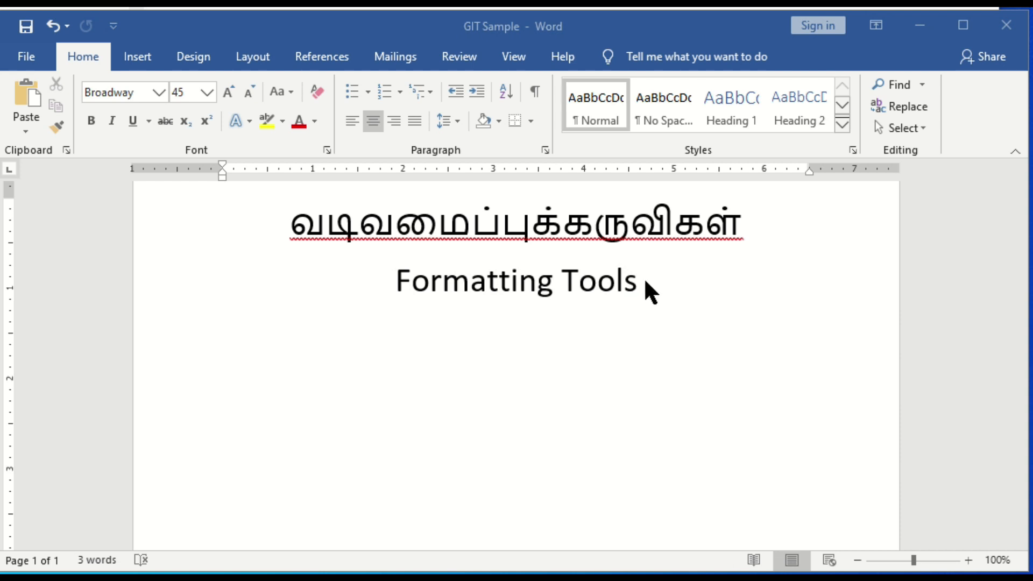
- Make the "Formatting Tools" heading bold, and switch the bold off and on again
drag(651, 278, 397, 274)
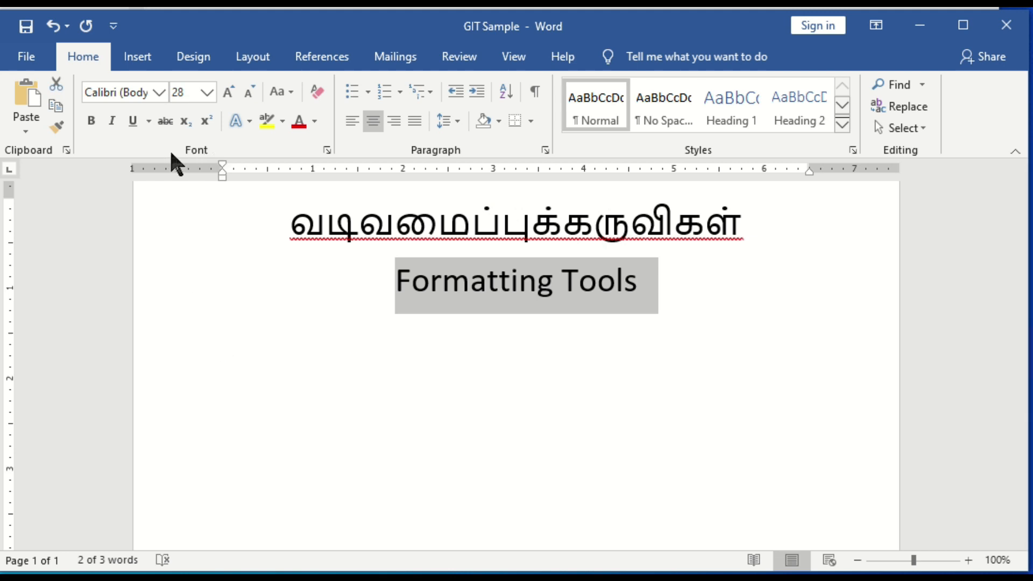
click(97, 127)
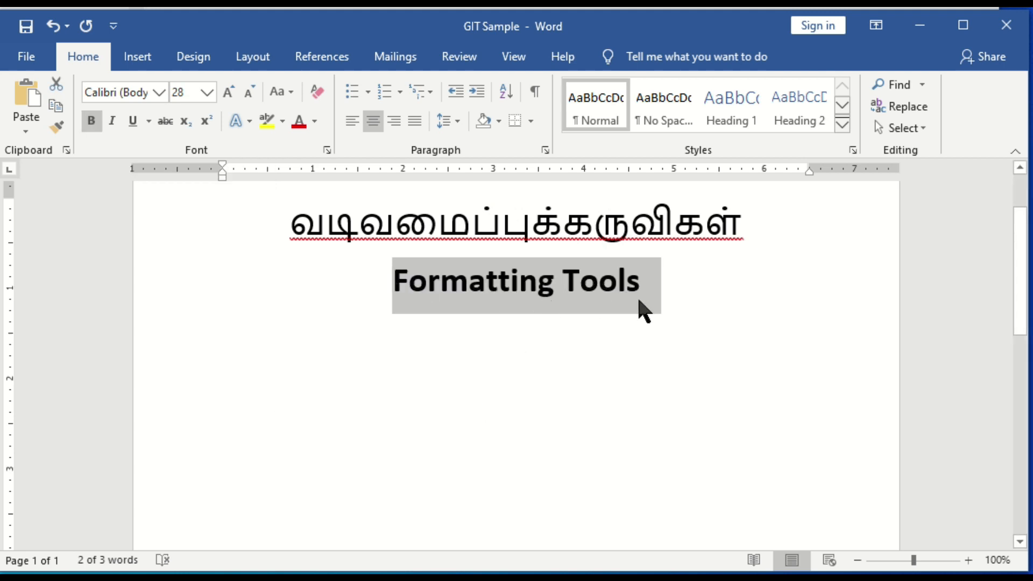
click(327, 151)
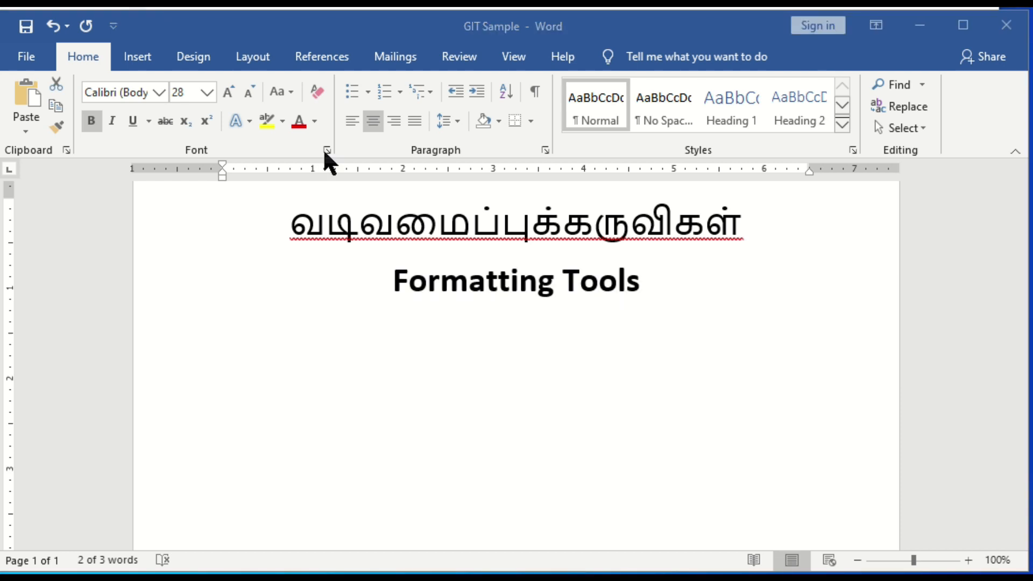
click(620, 343)
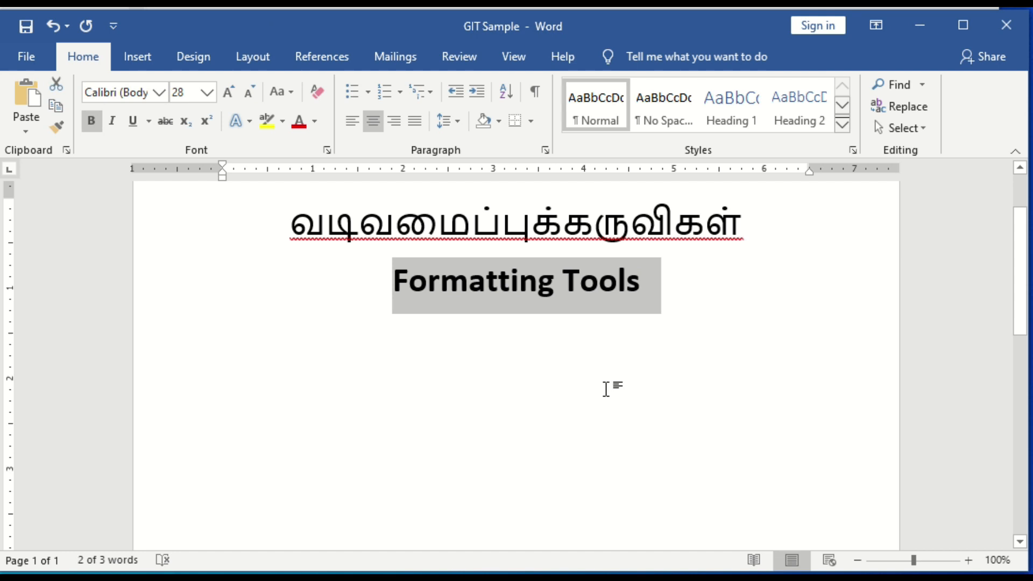
key(ctrl+b)
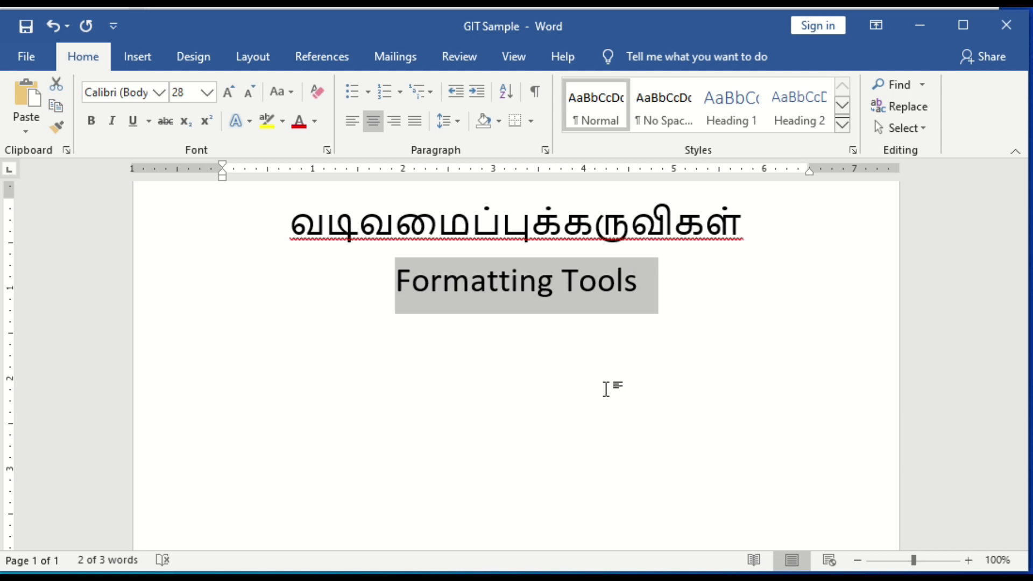
key(ctrl+b)
- Add the line "CTRL + B → Bold" below the "Formatting Tools" heading
click(654, 283)
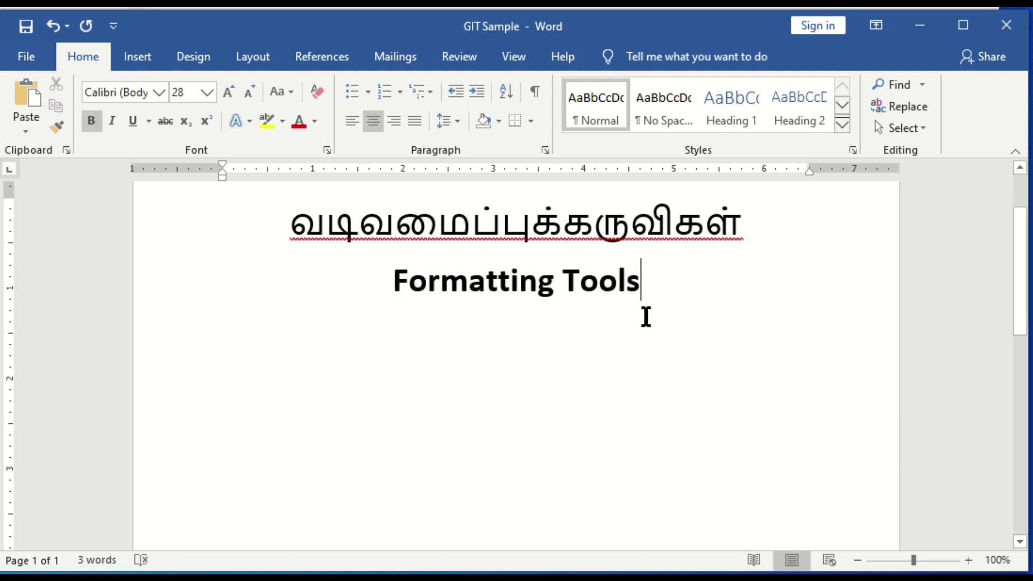
key(Return)
key(Return)
text(CTRL + B → Bold)
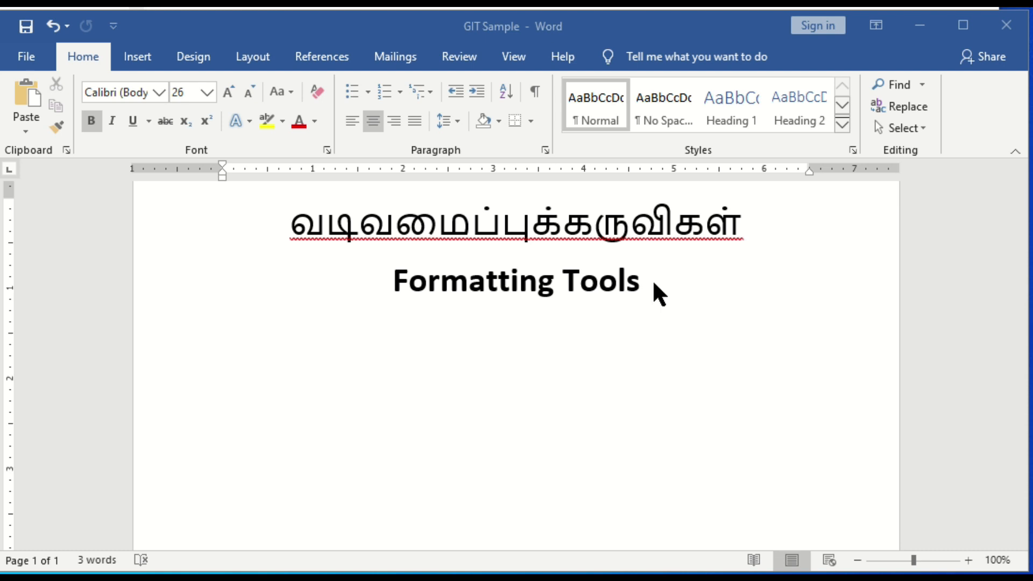
- Italicize both the Tamil heading and the "Formatting Tools" heading
click(645, 284)
drag(627, 281, 304, 236)
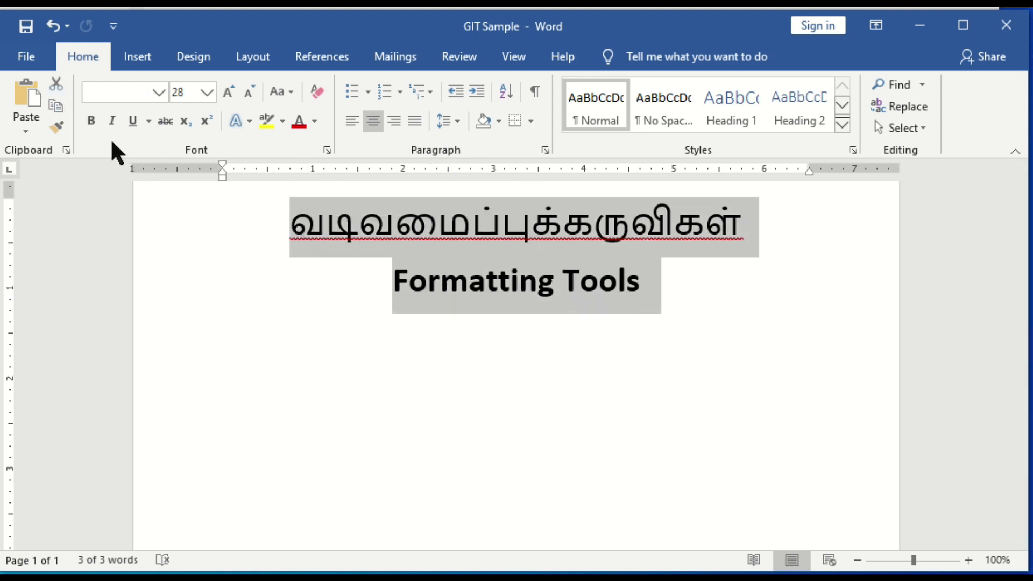
click(110, 123)
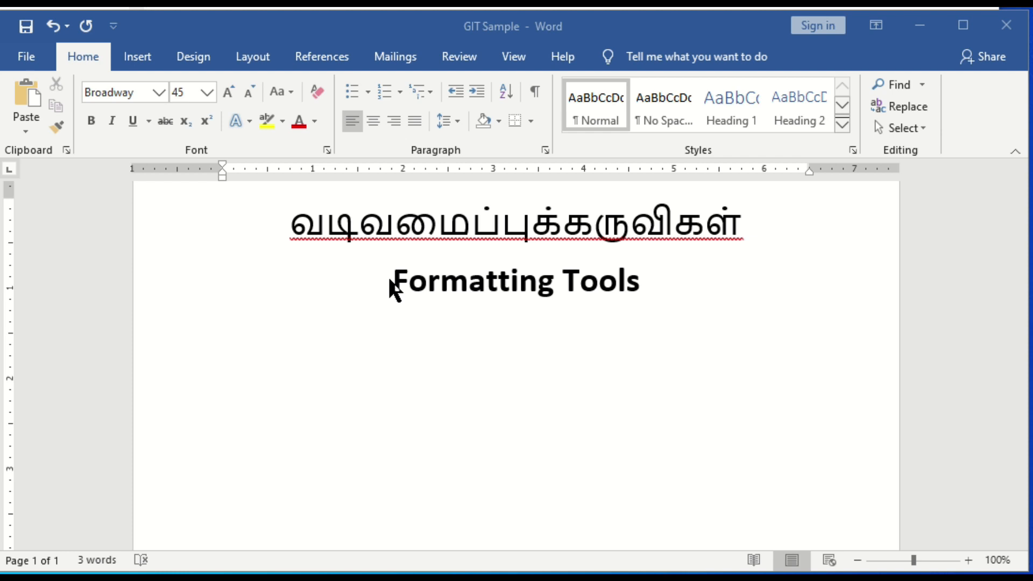
- Switch italics on and off for the "Formatting Tools" heading, and add the line "CTRL + I → Italic" below it
click(639, 288)
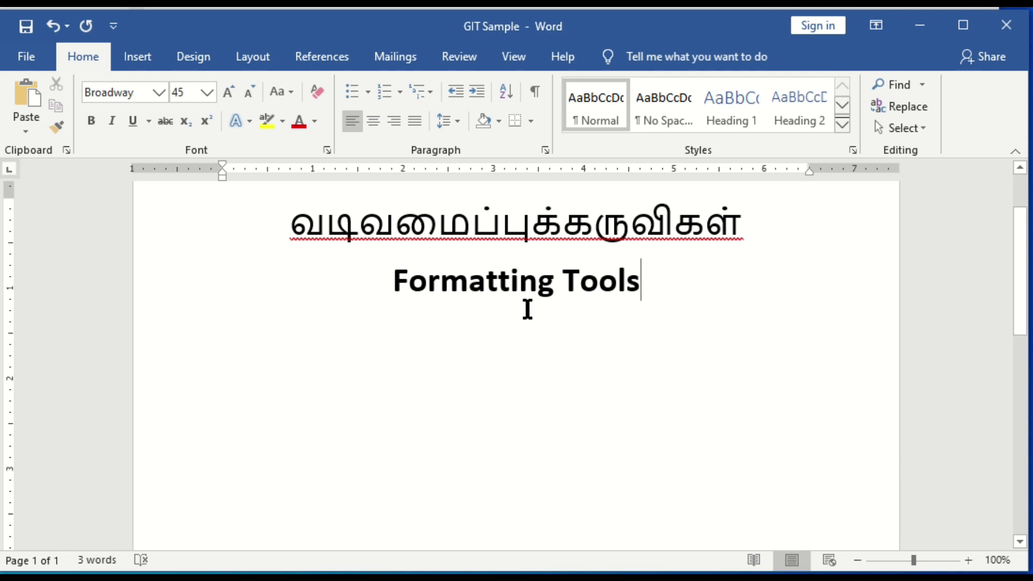
triple_click(380, 305)
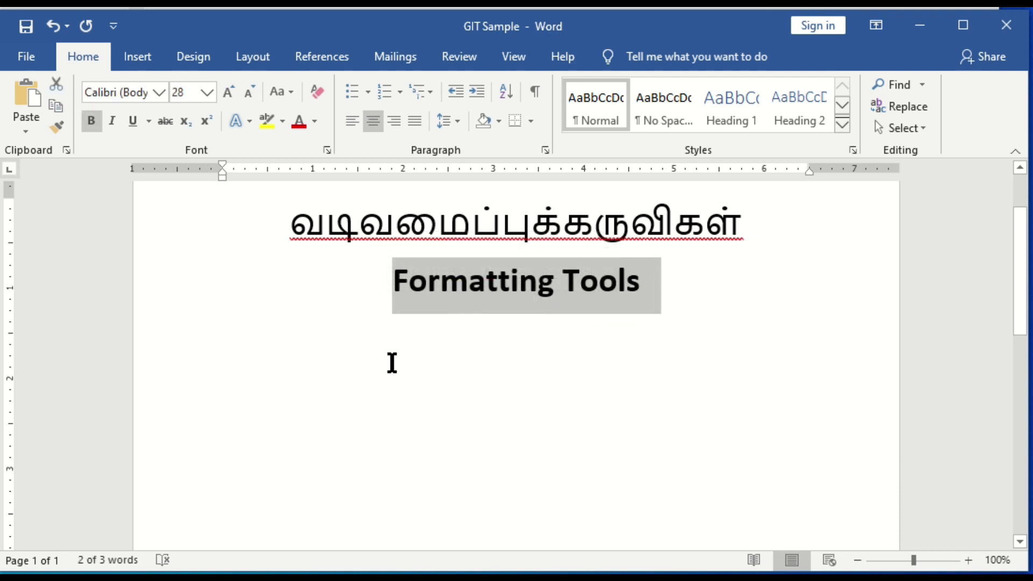
key(ctrl+i)
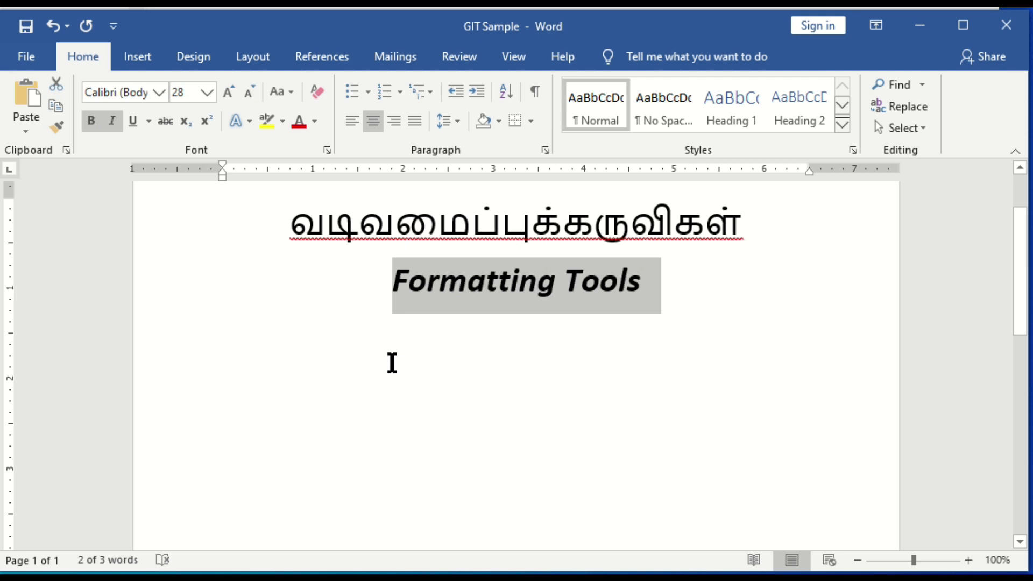
key(ctrl+i)
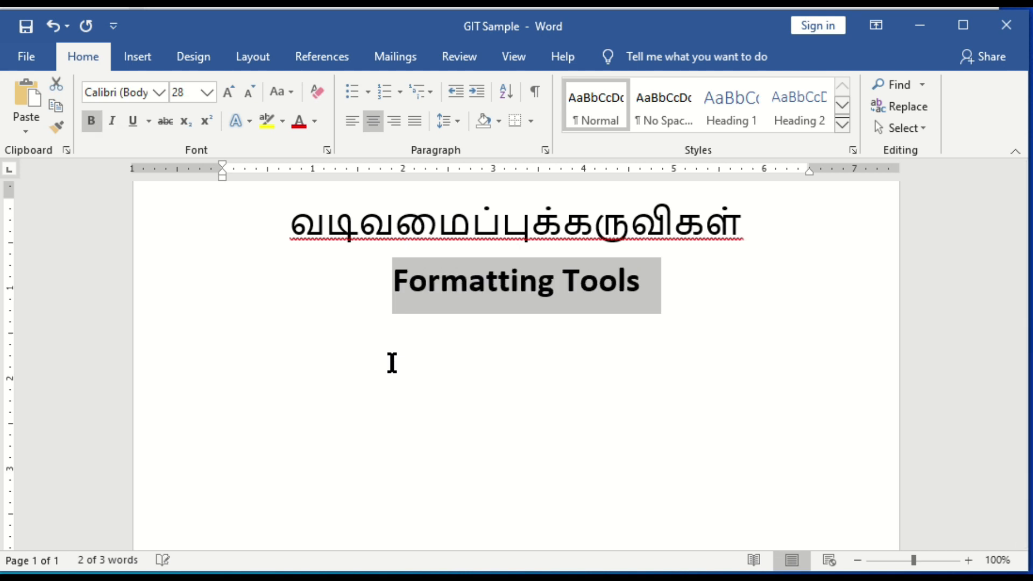
click(233, 395)
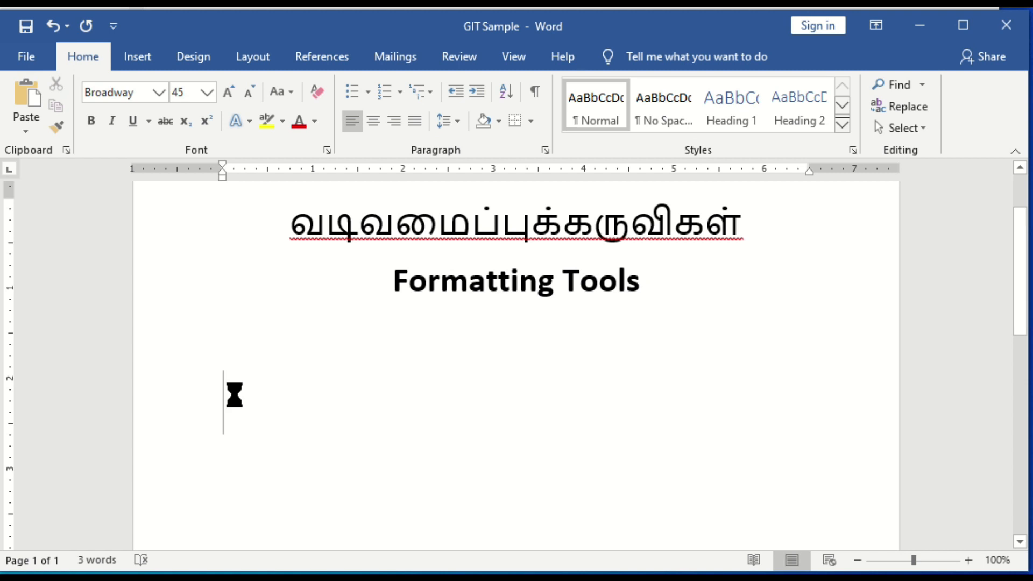
text(CTRL + I → Italic)
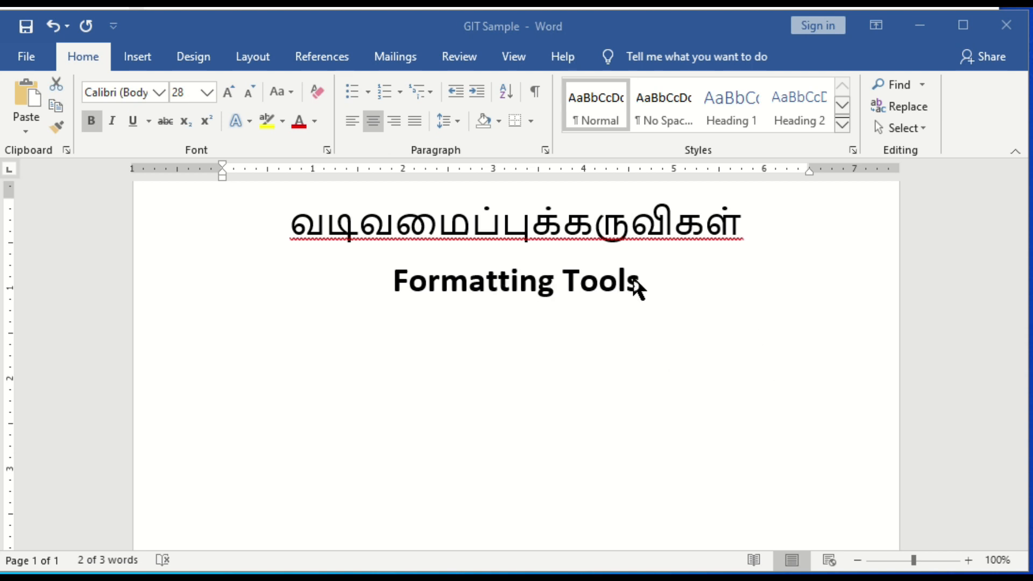
- Underline the "Formatting Tools" heading, switching the underline off and on, and add a line starting with "CTRL + U →" below it
triple_click(662, 280)
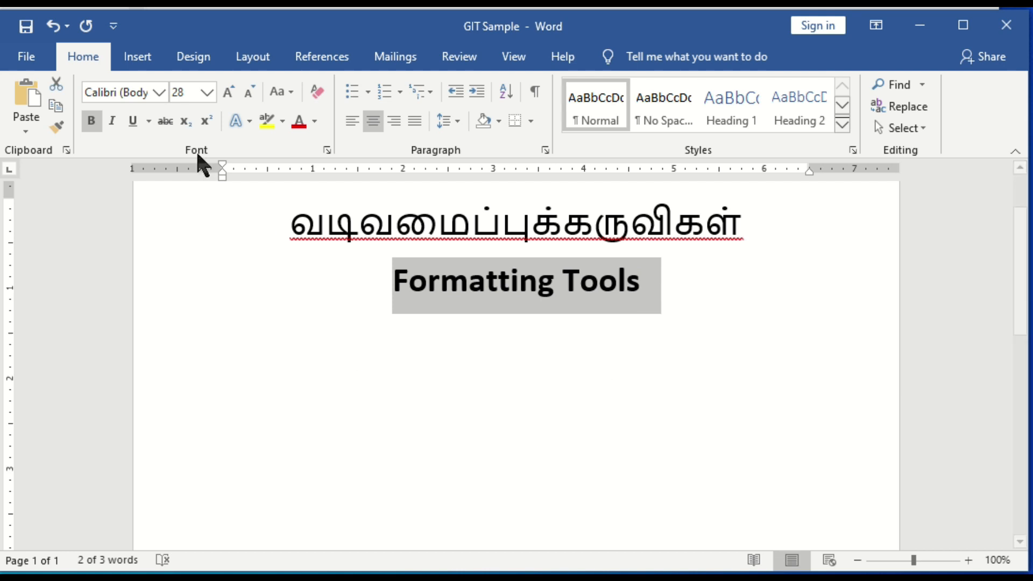
click(130, 121)
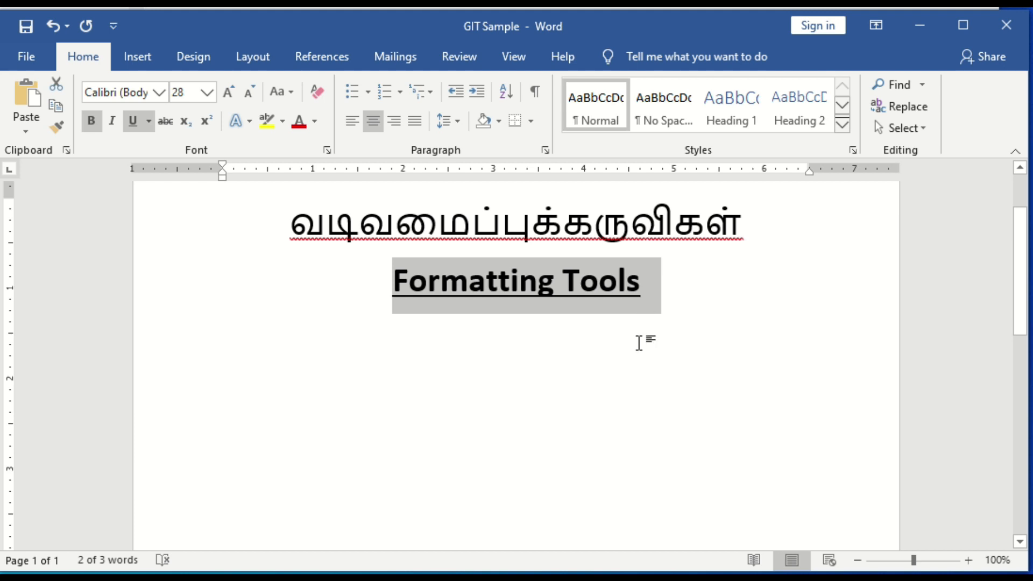
click(132, 121)
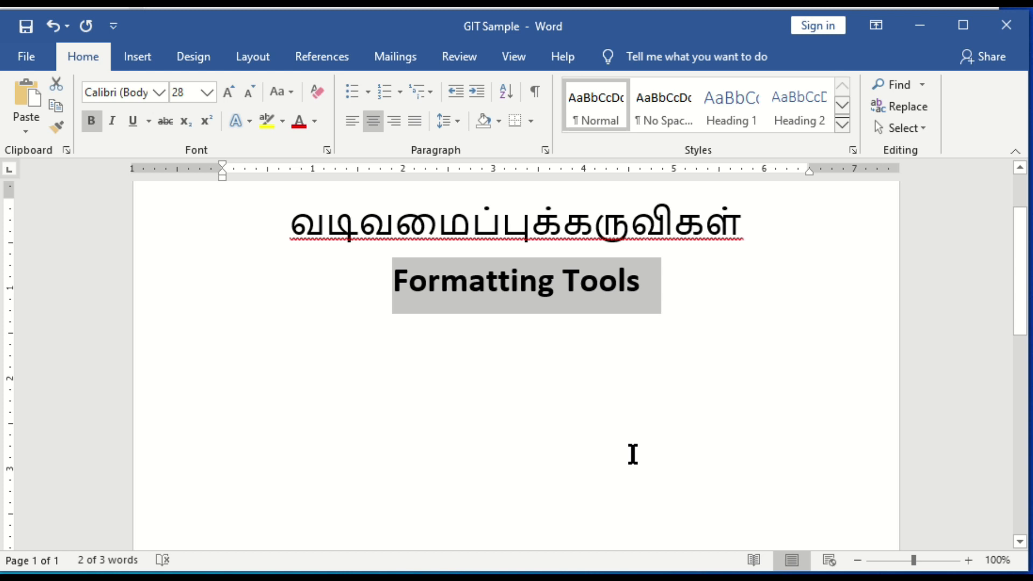
key(ctrl+u)
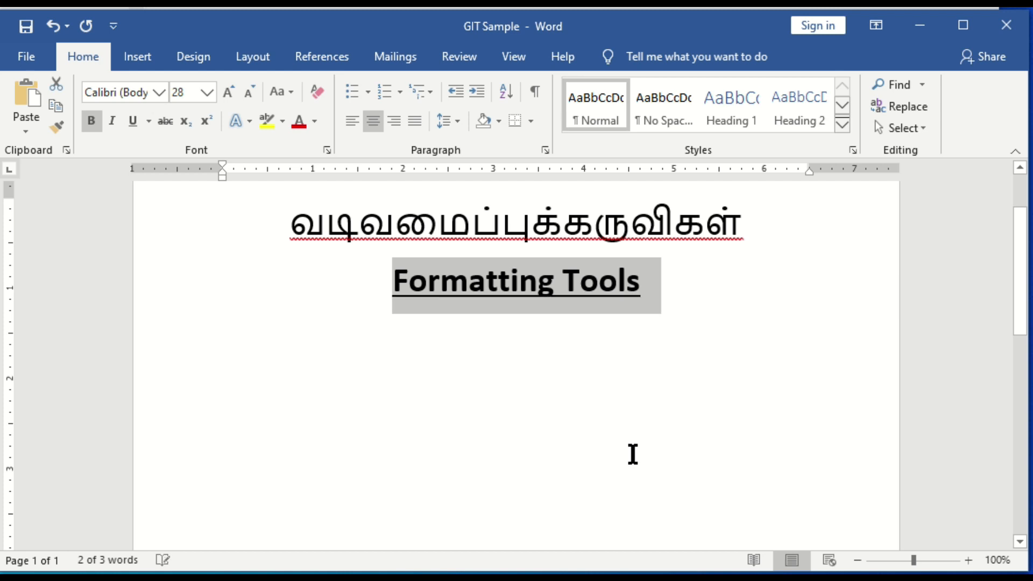
click(327, 398)
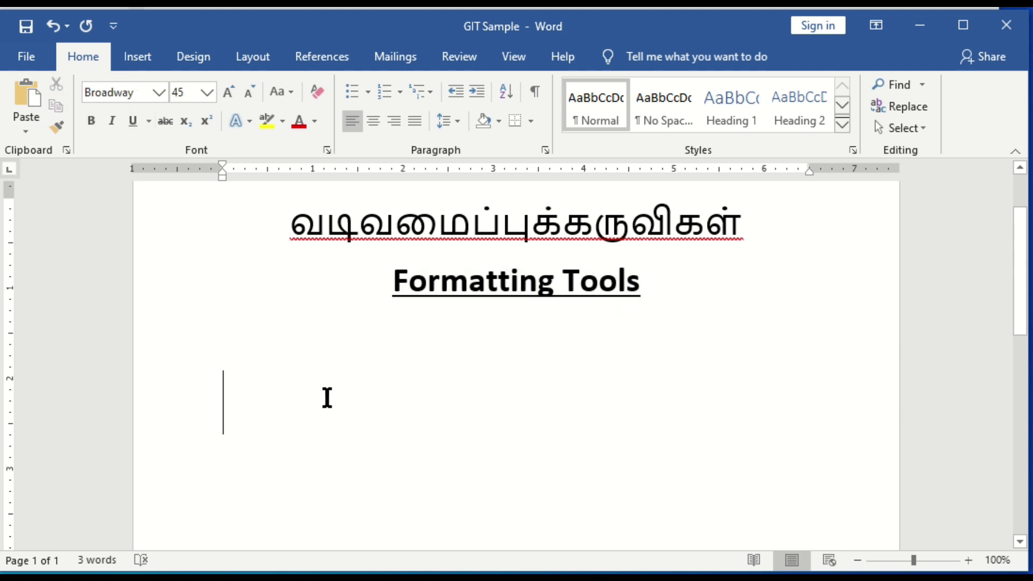
key(ctrl+v)
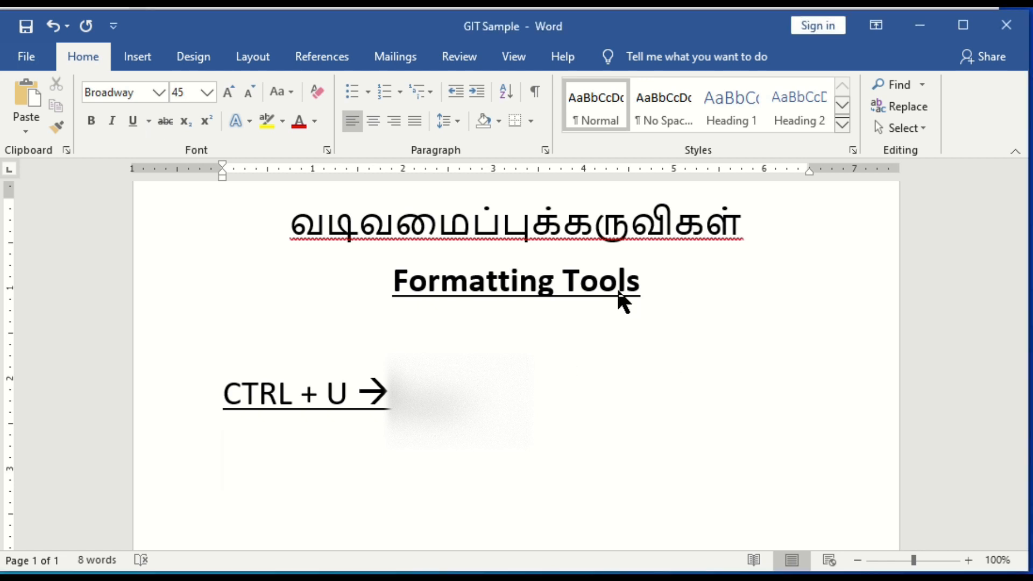
- Remove and reapply the heading's underline, check the available underline styles and the underline color option, and choose the single solid line
drag(647, 288, 394, 297)
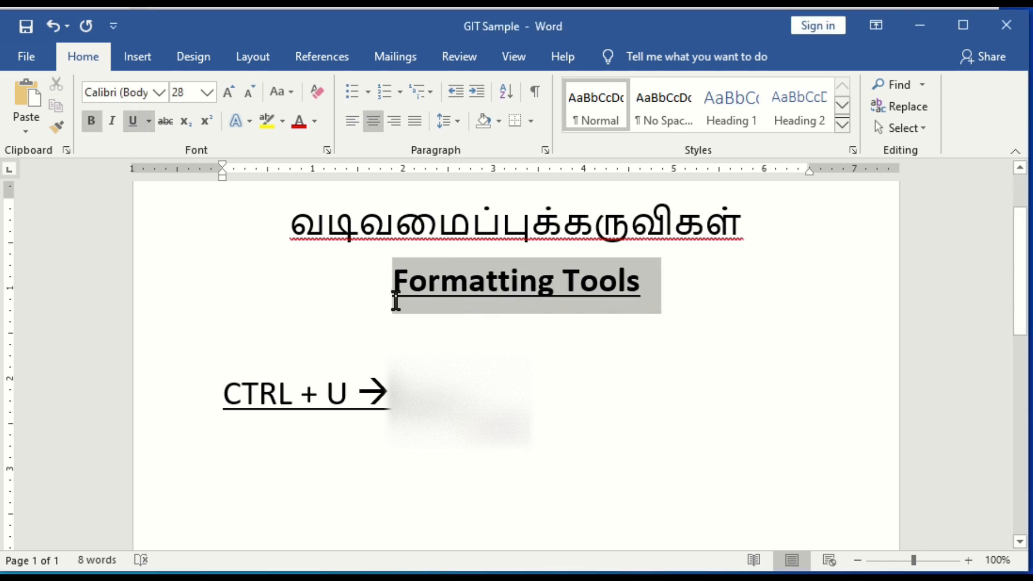
click(141, 120)
click(148, 121)
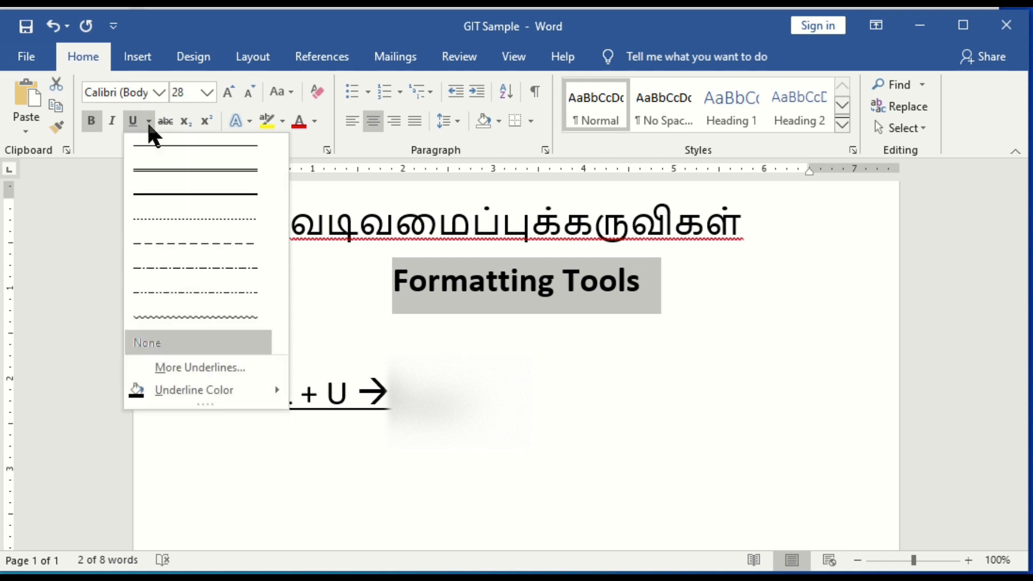
click(136, 121)
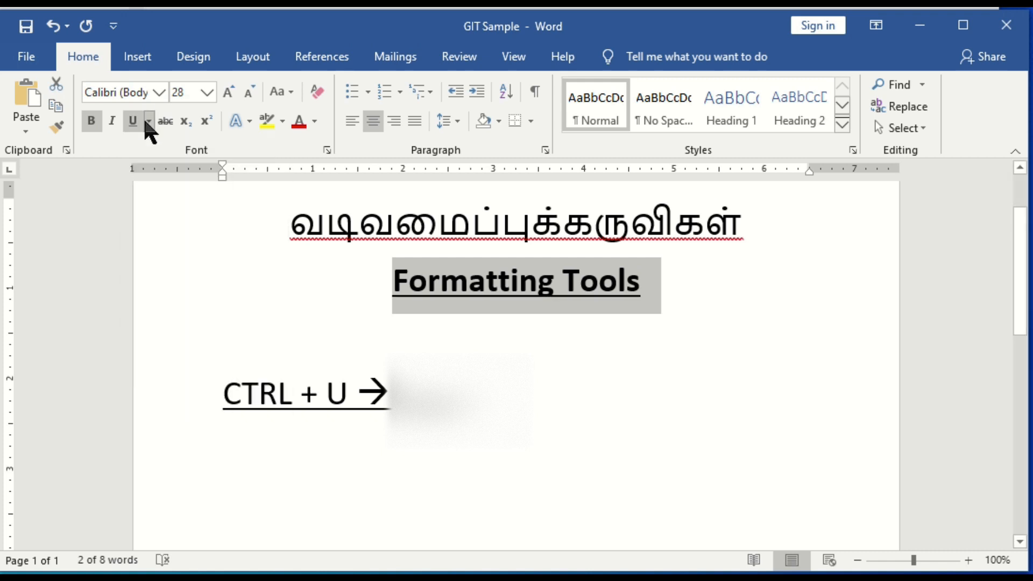
click(146, 121)
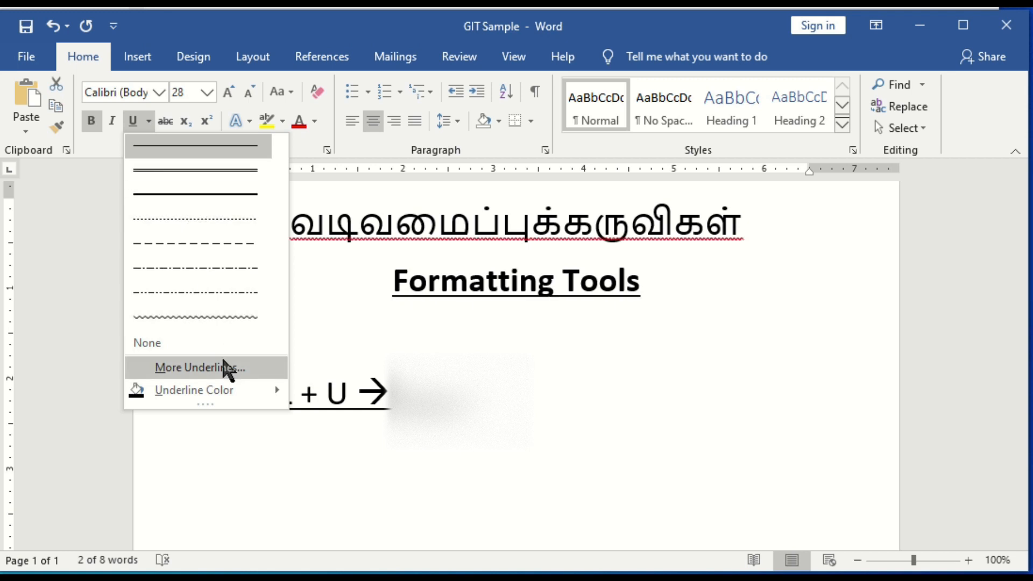
mouse_move(228, 389)
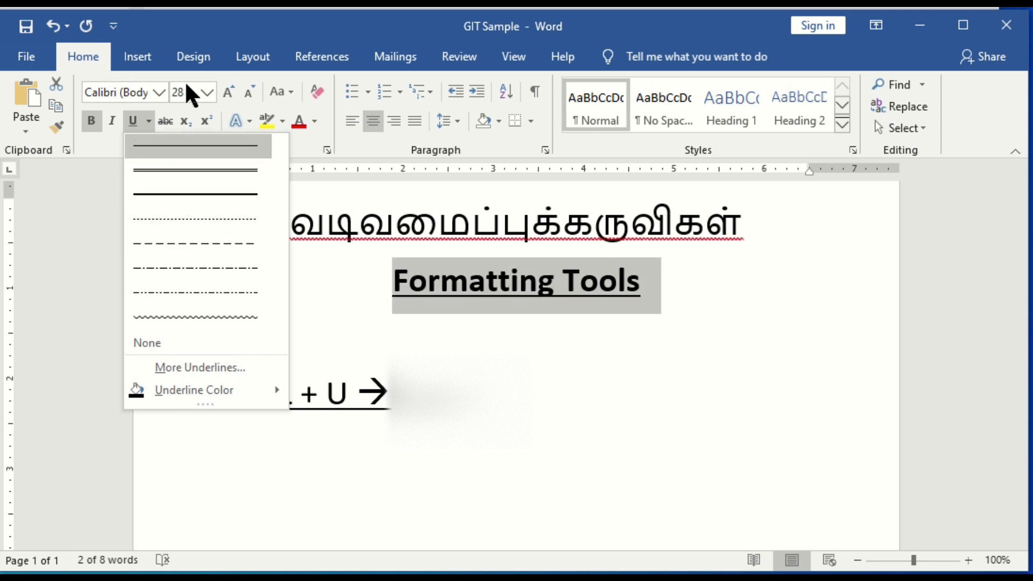
click(195, 145)
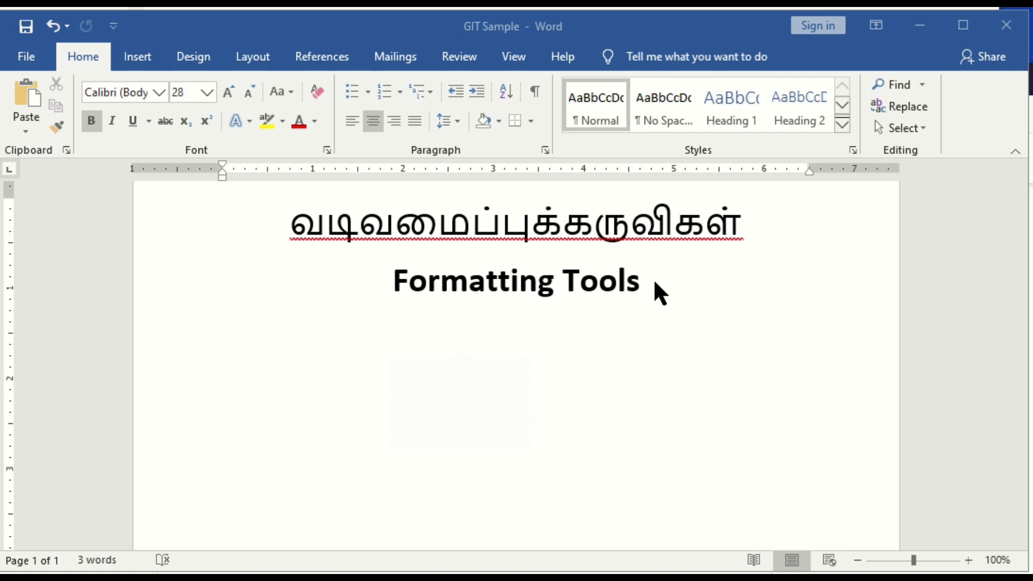
- Apply strikethrough to the "Formatting Tools" heading, and remove it again
drag(653, 280, 376, 272)
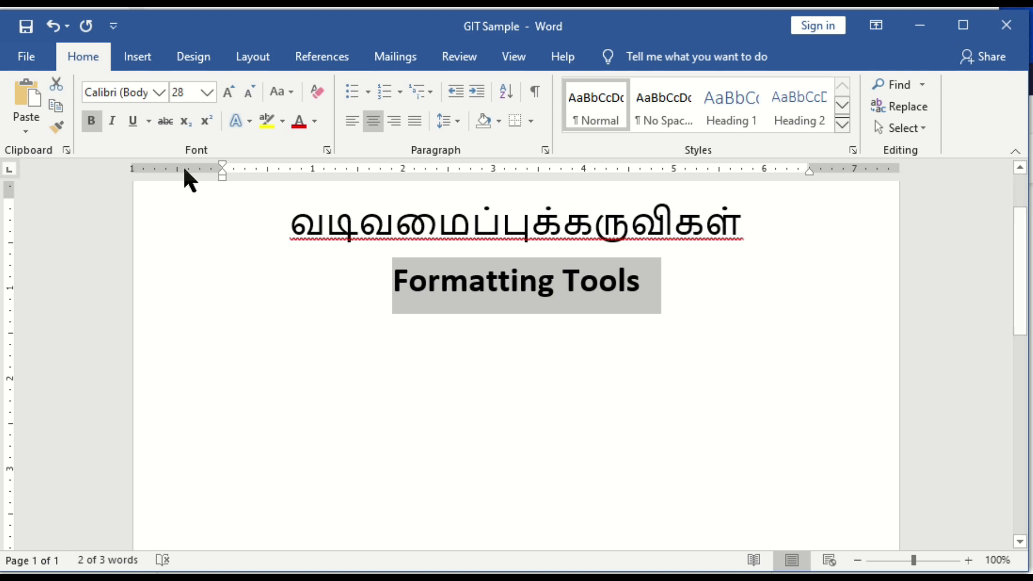
click(164, 121)
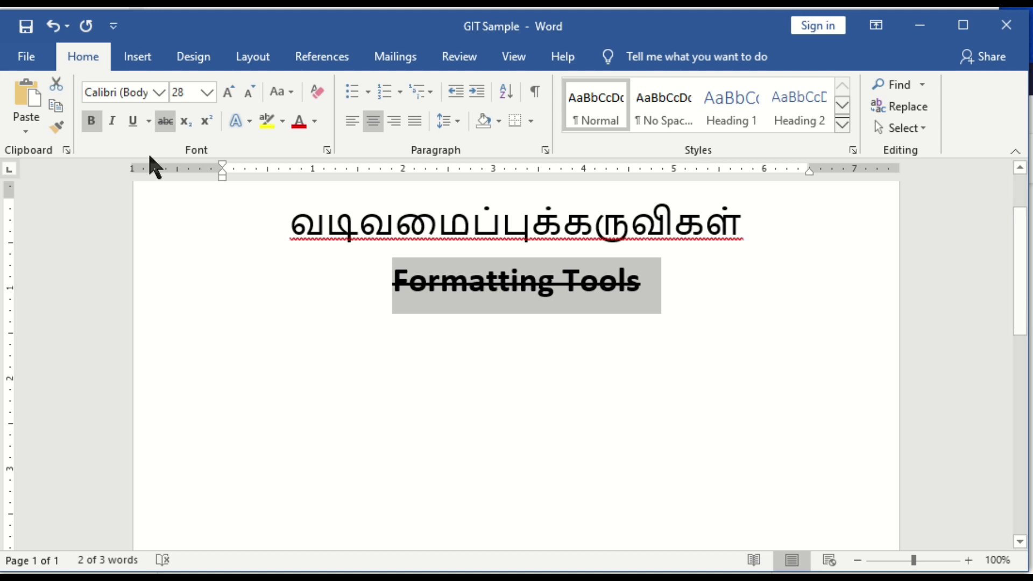
click(157, 128)
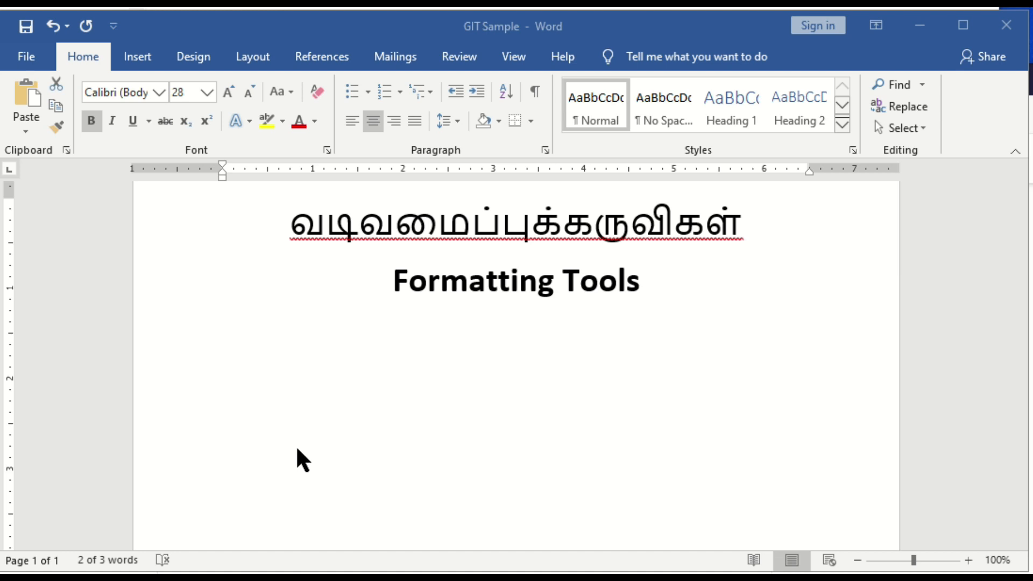
- Apply strikethrough to the "Formatting Tools" heading, add the line "Alt + H → Home tab Tools & Press 4" below it, and undo the additions
click(297, 448)
key(alt+h)
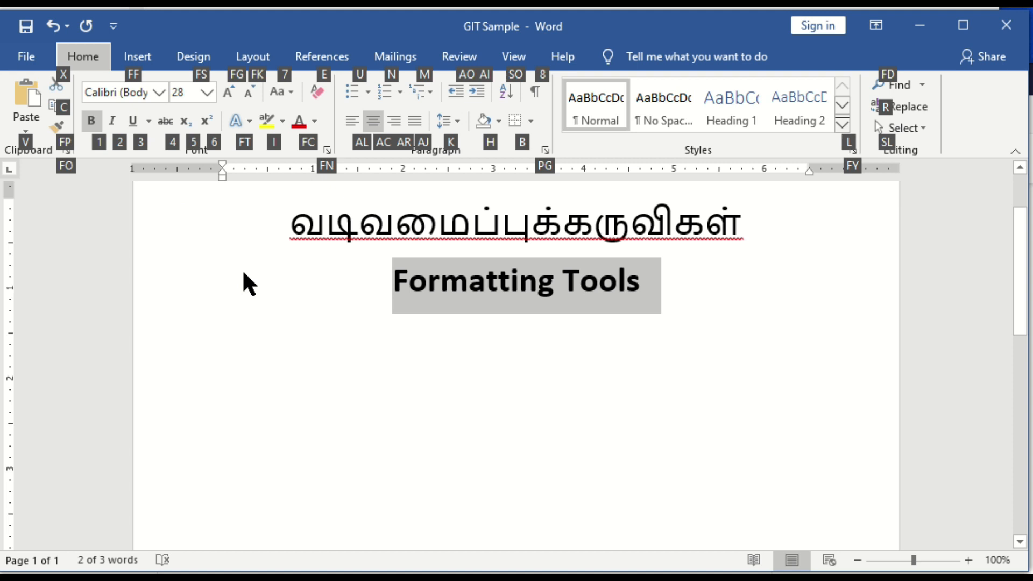
key(4)
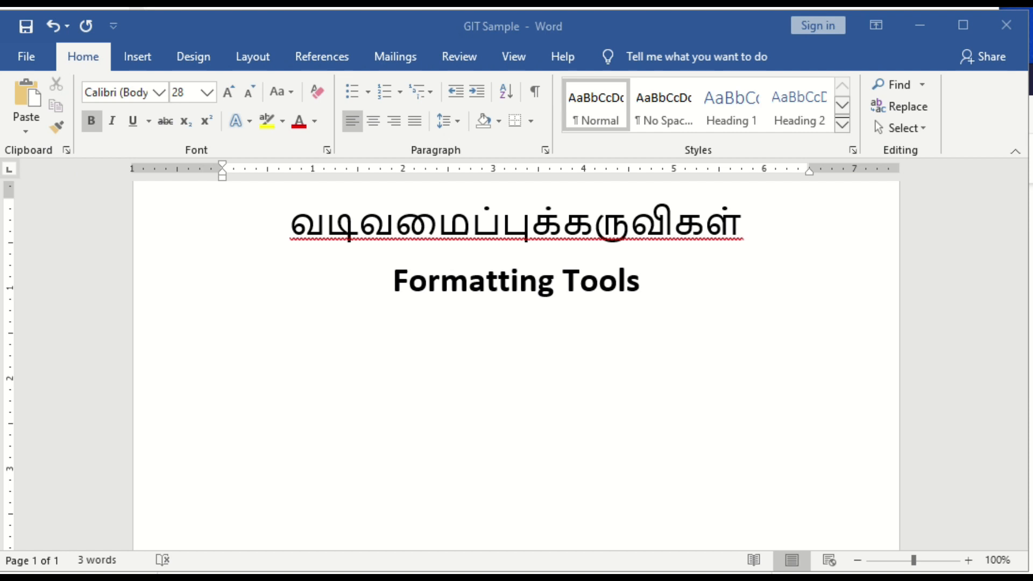
click(346, 371)
text(Alt + H → Home tab Tools & Press 4)
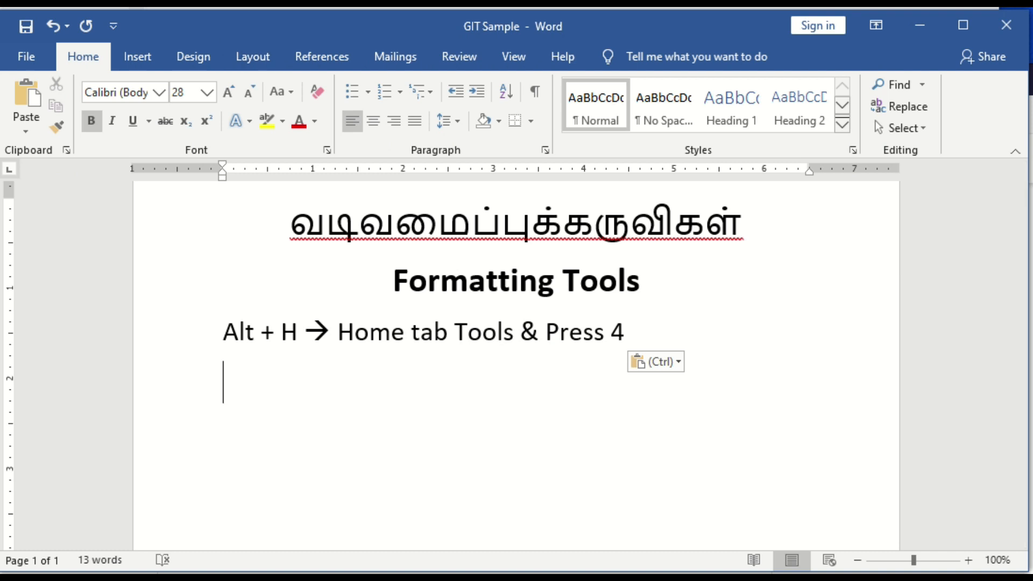
key(ctrl+z)
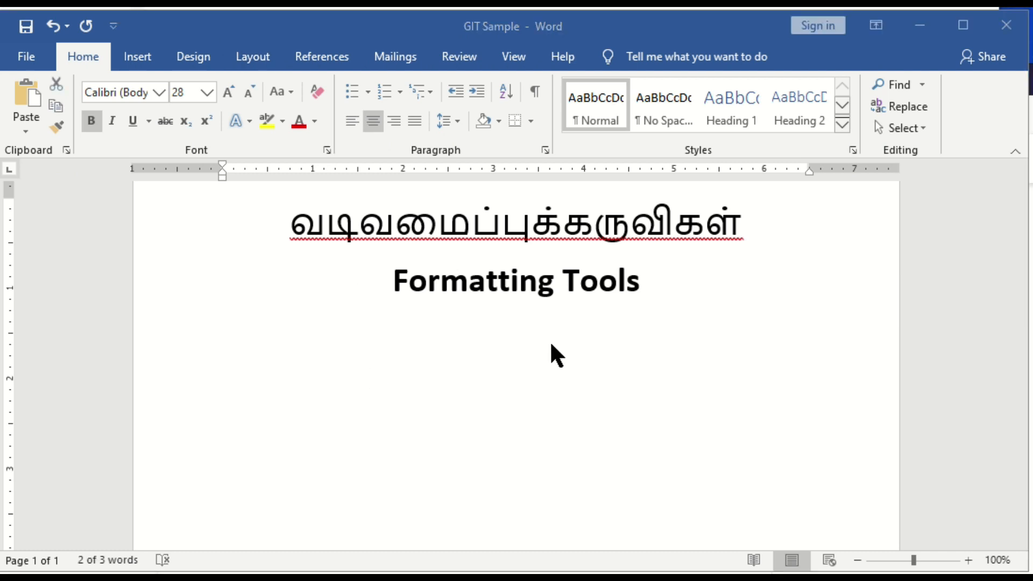
- Turn on the Strikethrough effect for the "Formatting Tools" heading through its font settings
click(662, 282)
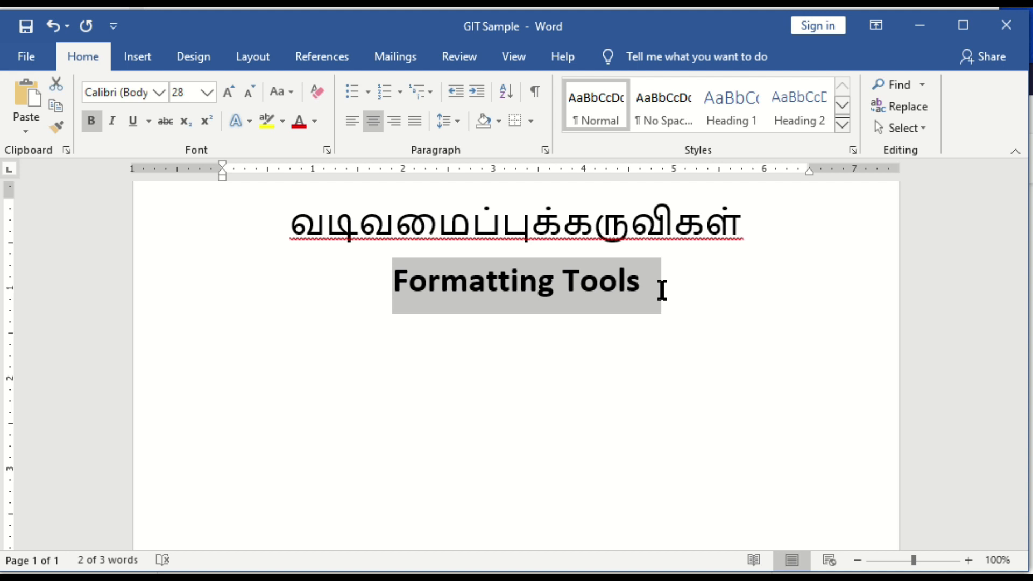
key(ctrl+d)
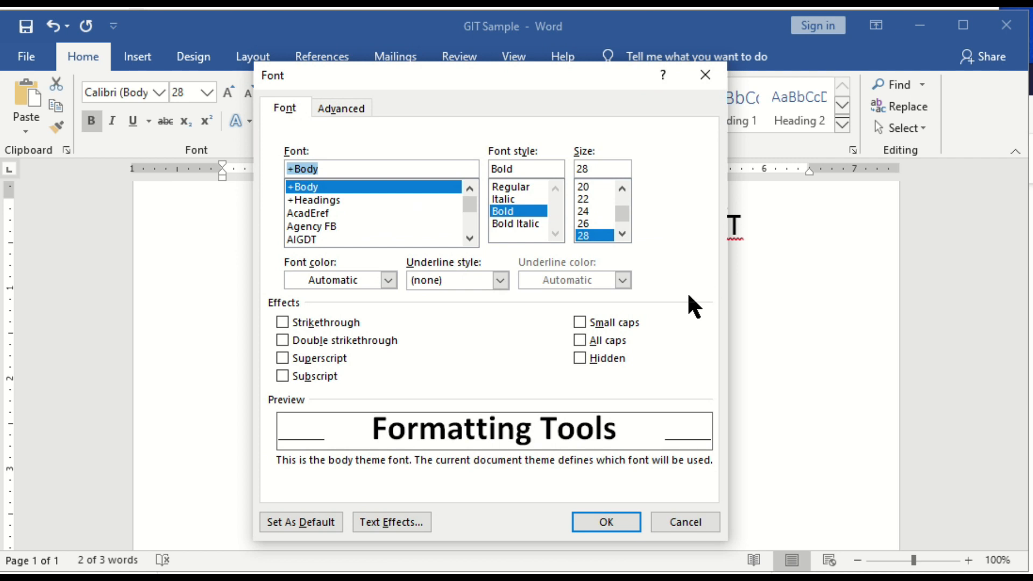
key(alt+k)
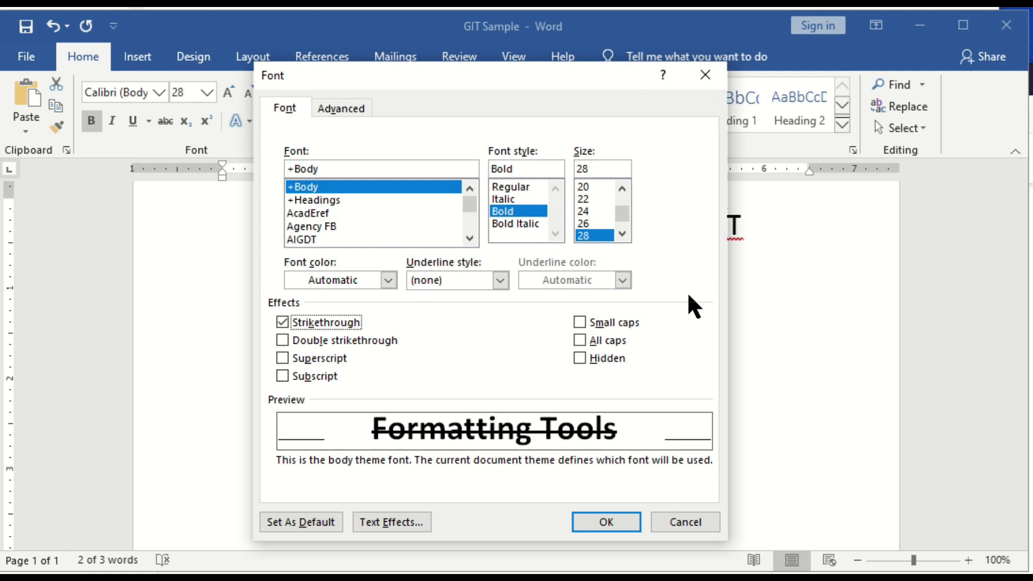
key(Return)
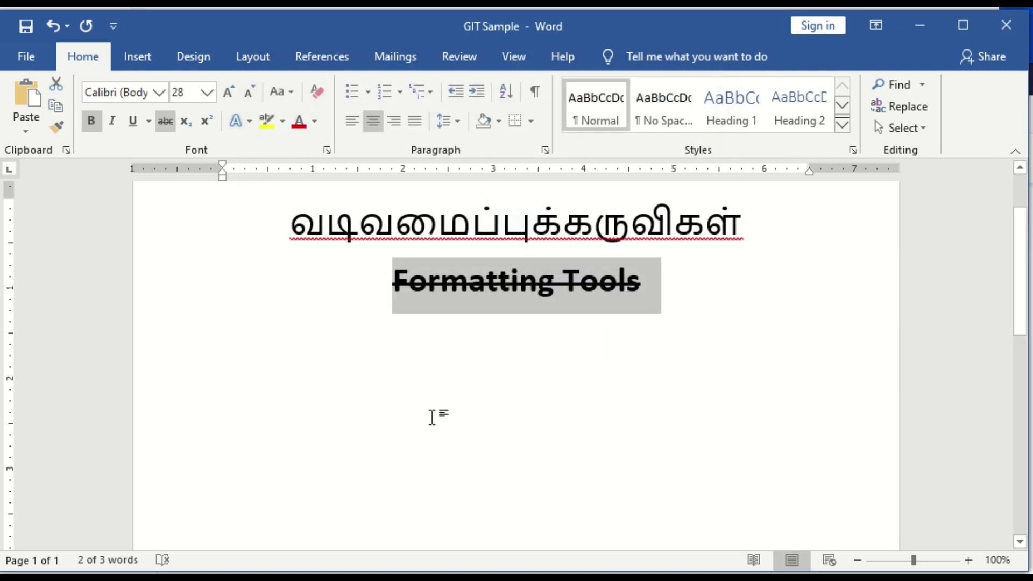
- Add left-aligned text below the heading reading "CTRL + Shift + F → and Press Alt + K" and "CTRL +F → and Press Alt + K"
scroll(235, 445, down, 1)
key(Left)
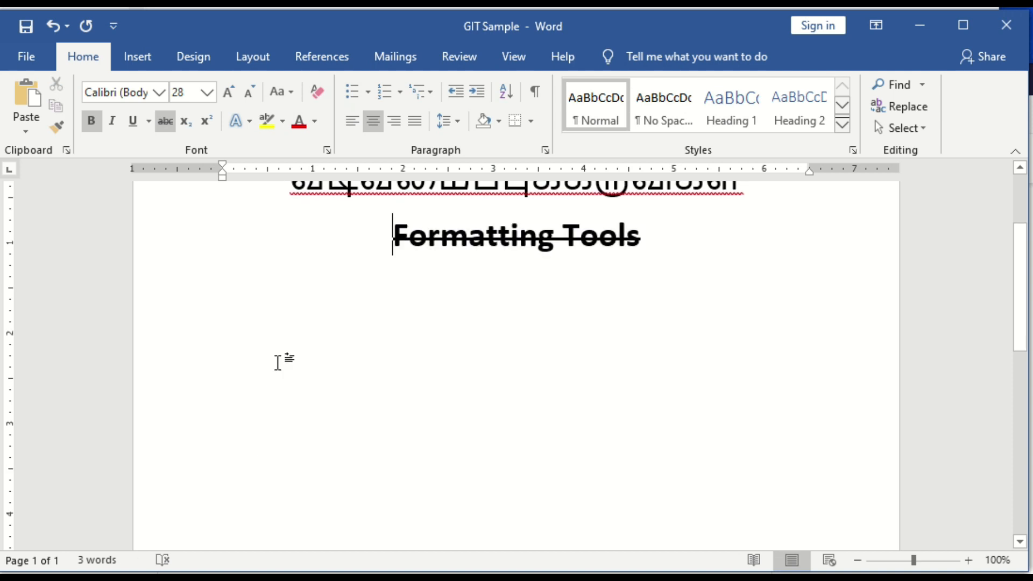
key(End)
key(Return)
key(Return)
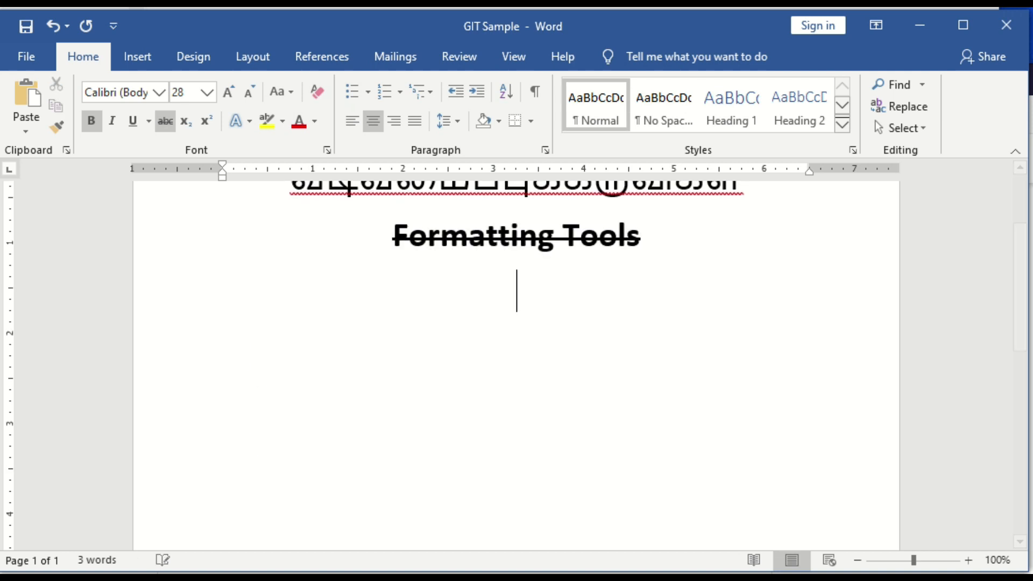
click(352, 123)
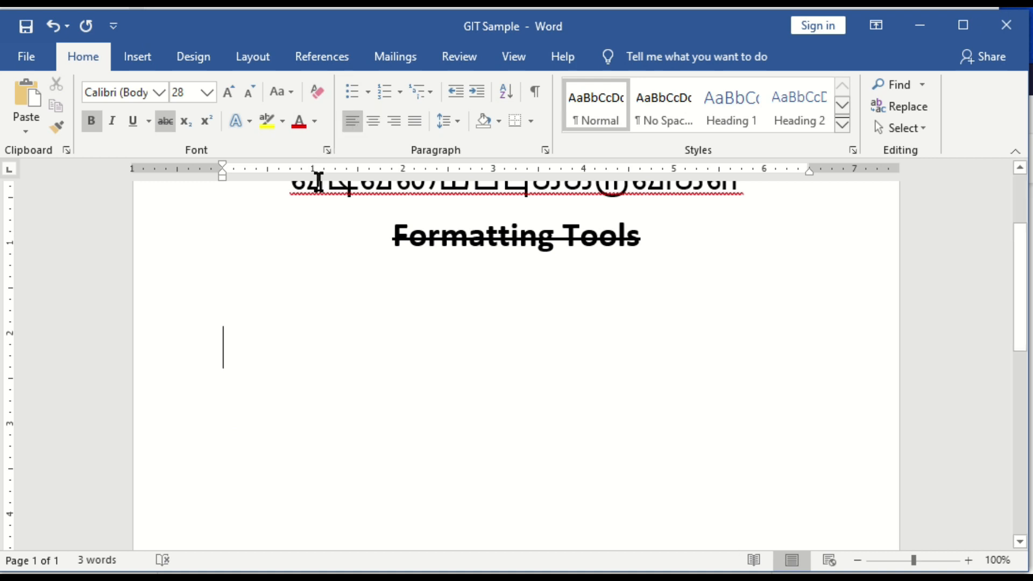
text(CTRL + Shift + F → and Press Alt + K CTRL +F → and Press Alt + K)
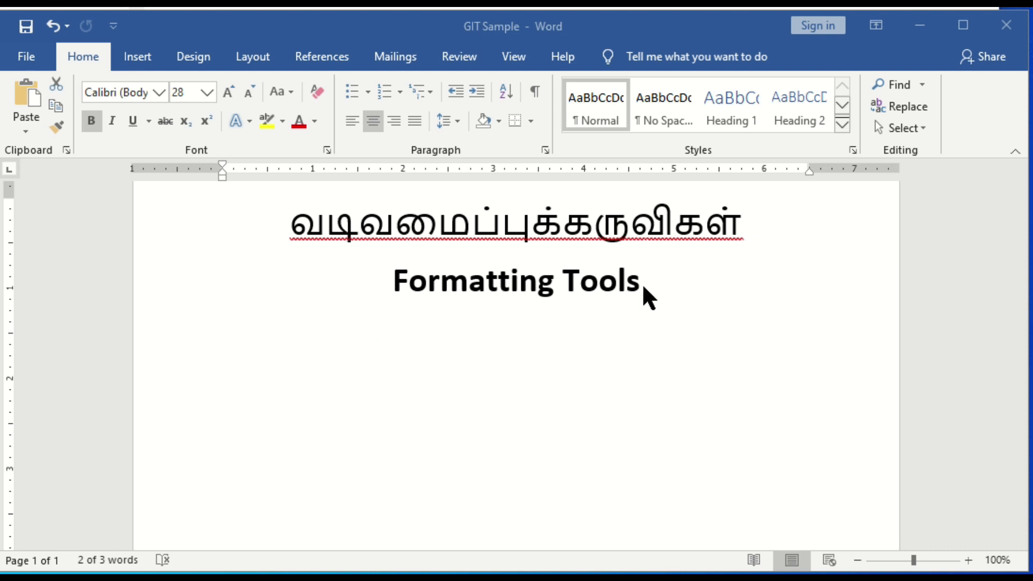
- Set the font color of the "Formatting Tools" heading to the custom magenta #BF1386 (RGB 191, 19, 134)
triple_click(656, 280)
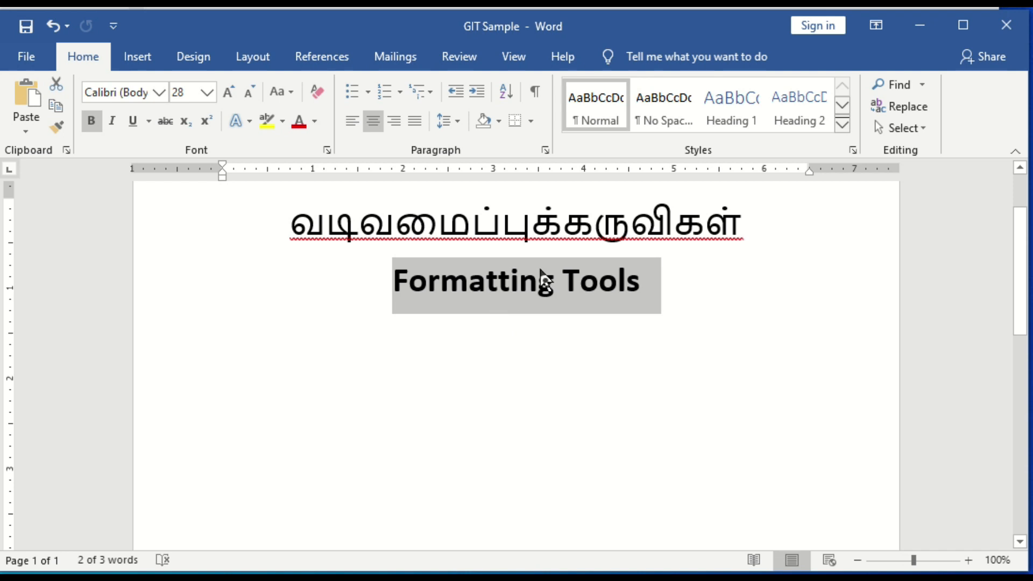
click(315, 127)
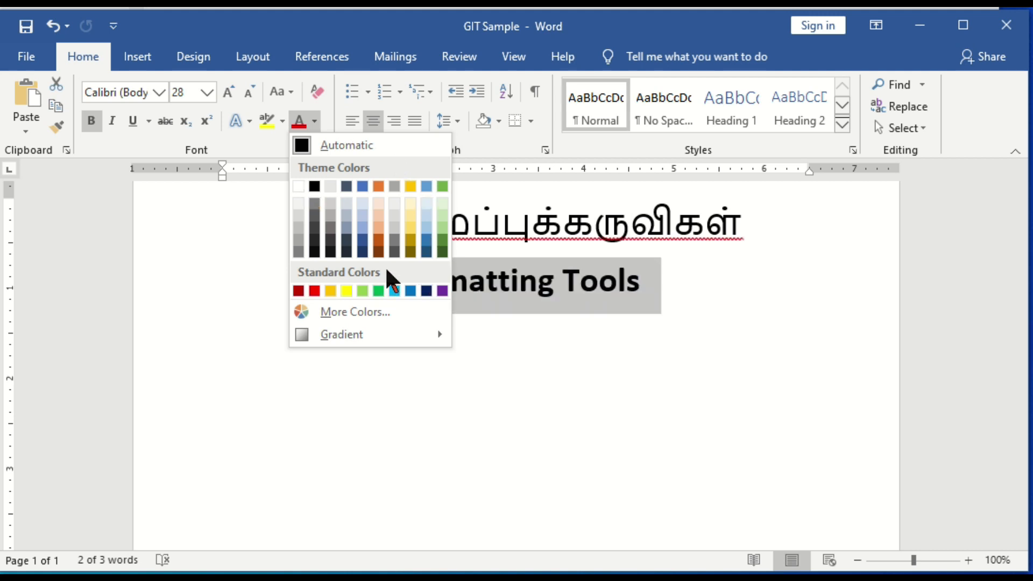
click(325, 312)
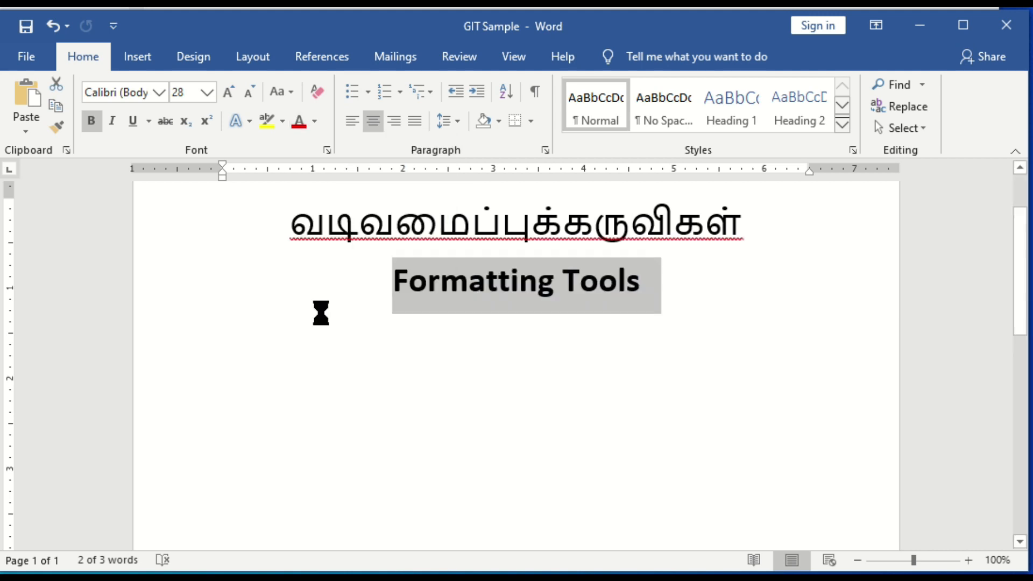
click(431, 243)
click(493, 232)
click(462, 155)
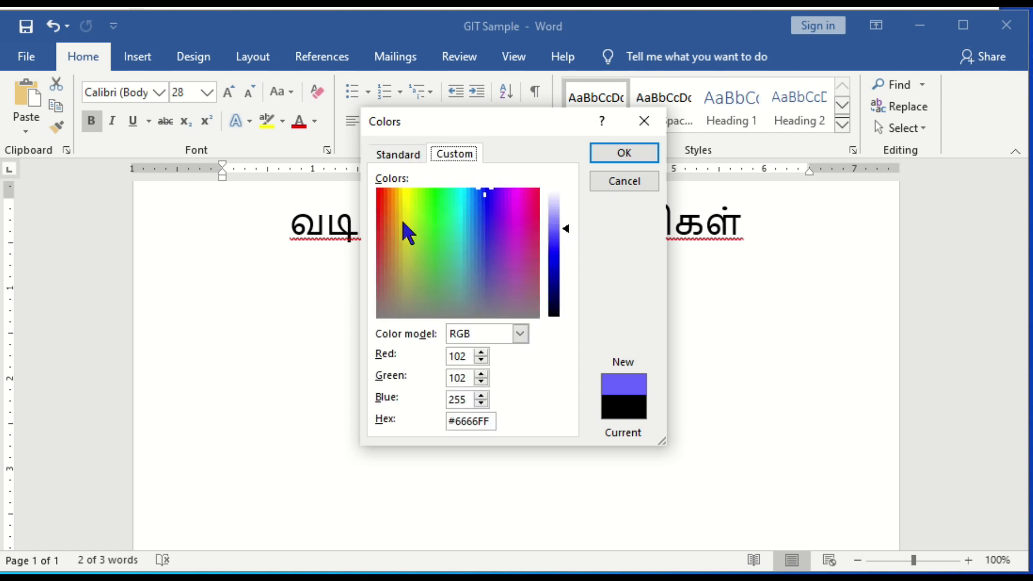
click(519, 211)
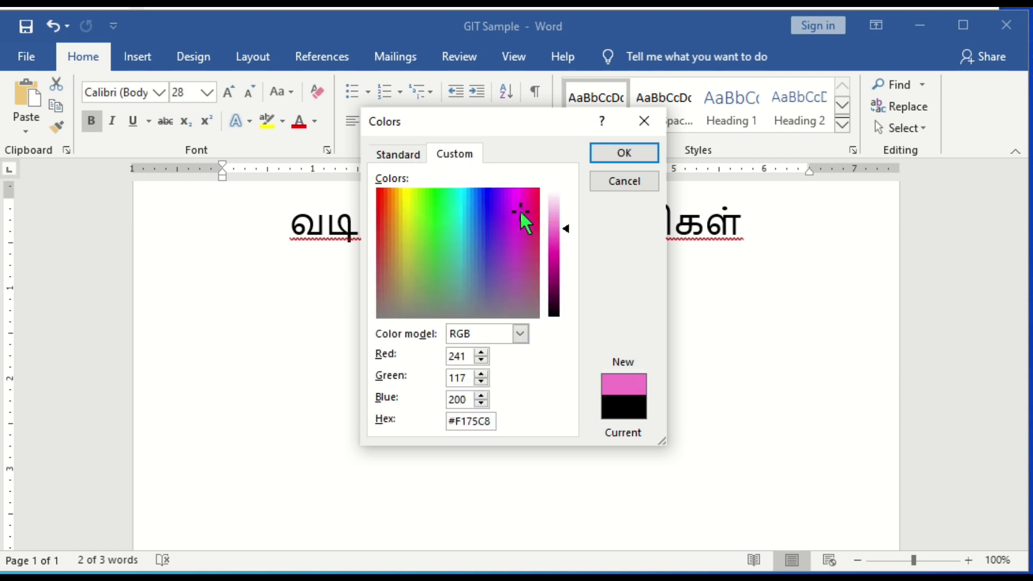
click(563, 263)
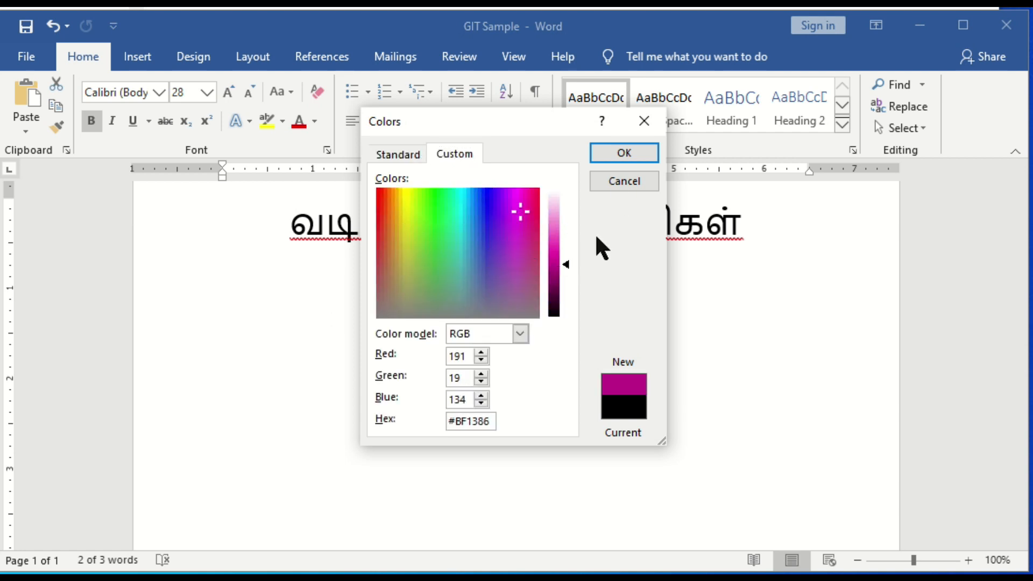
click(624, 153)
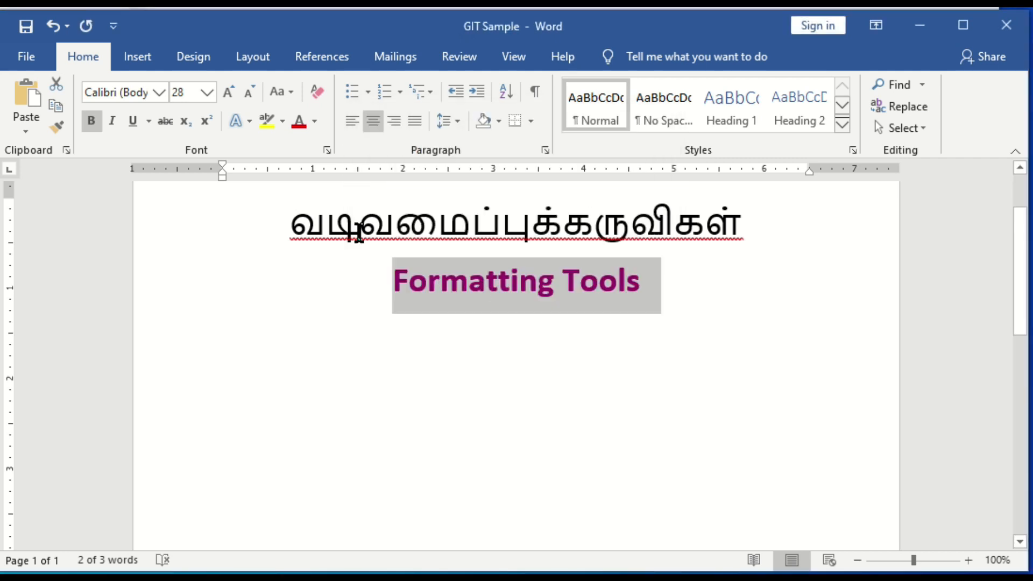
- Apply the last Light Variations gradient to the "Formatting Tools" heading's font color and deselect the heading
click(315, 120)
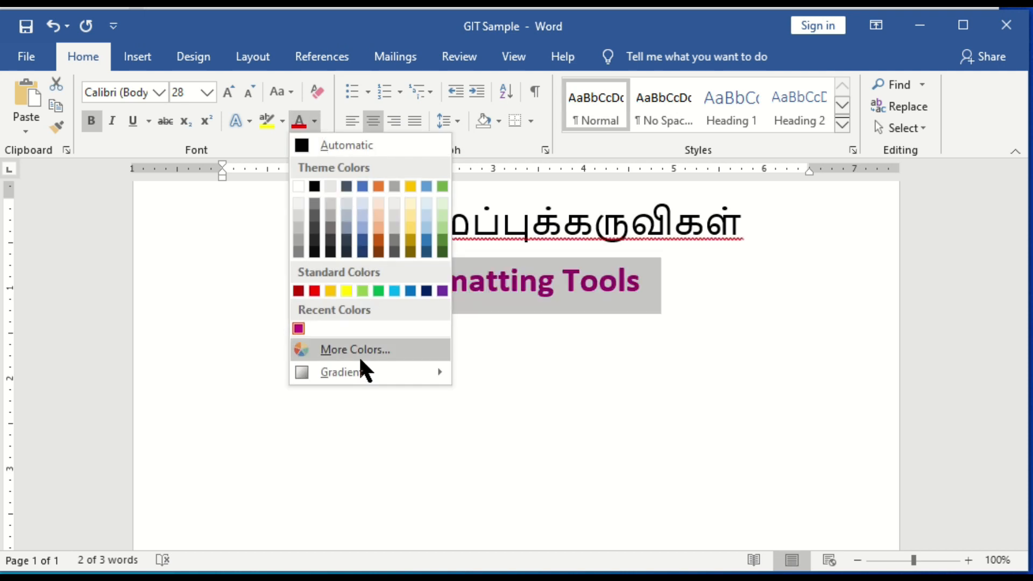
mouse_move(360, 371)
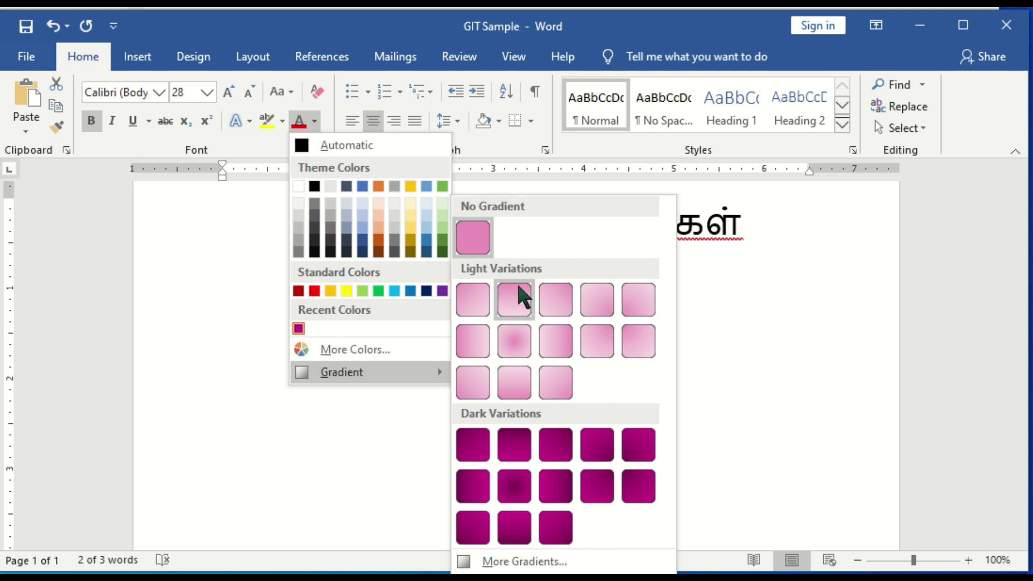
click(556, 383)
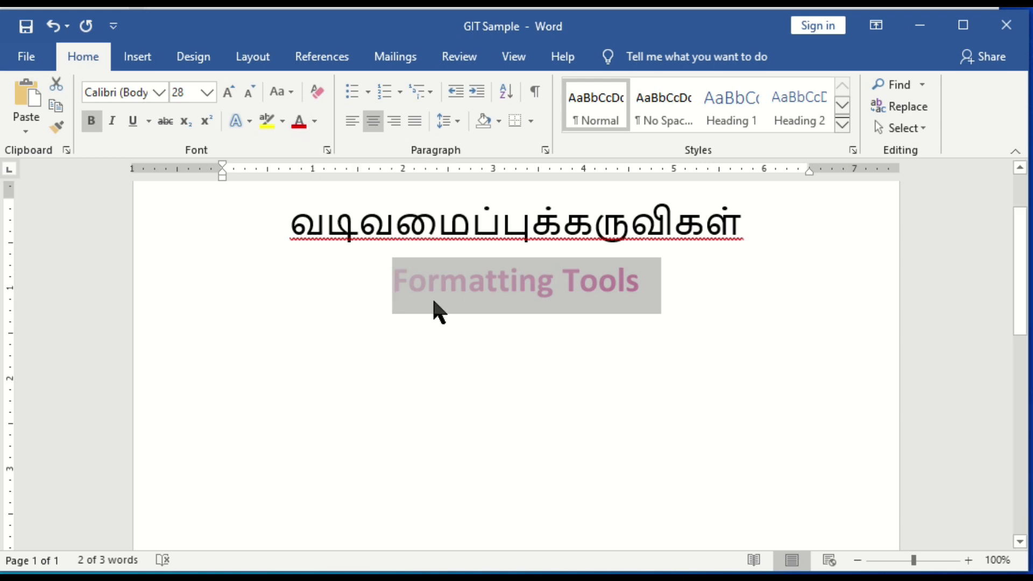
click(399, 222)
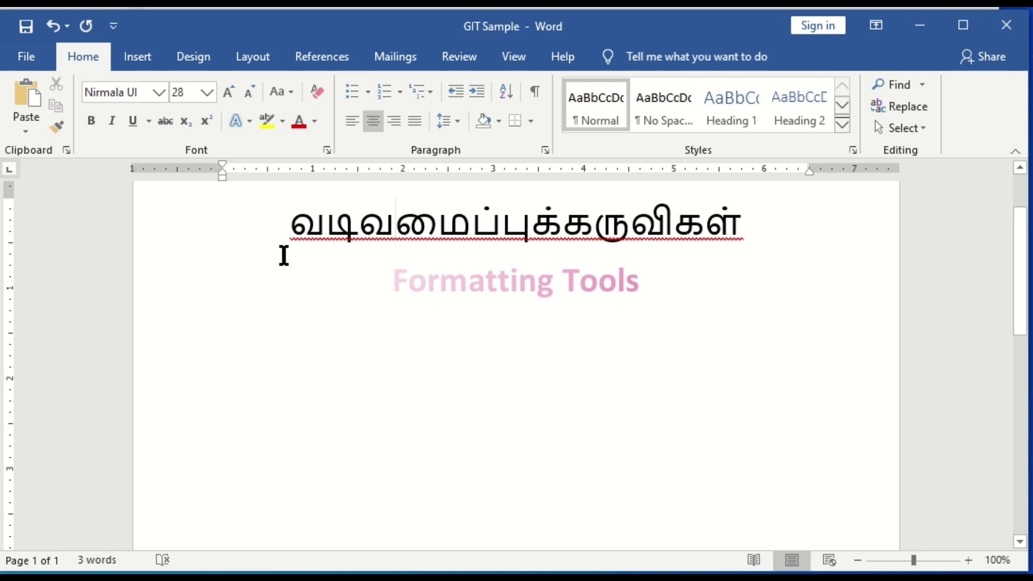
- Highlight the first part of the Tamil heading, "வடிவமை", in yellow and clear the selection
drag(292, 228, 431, 247)
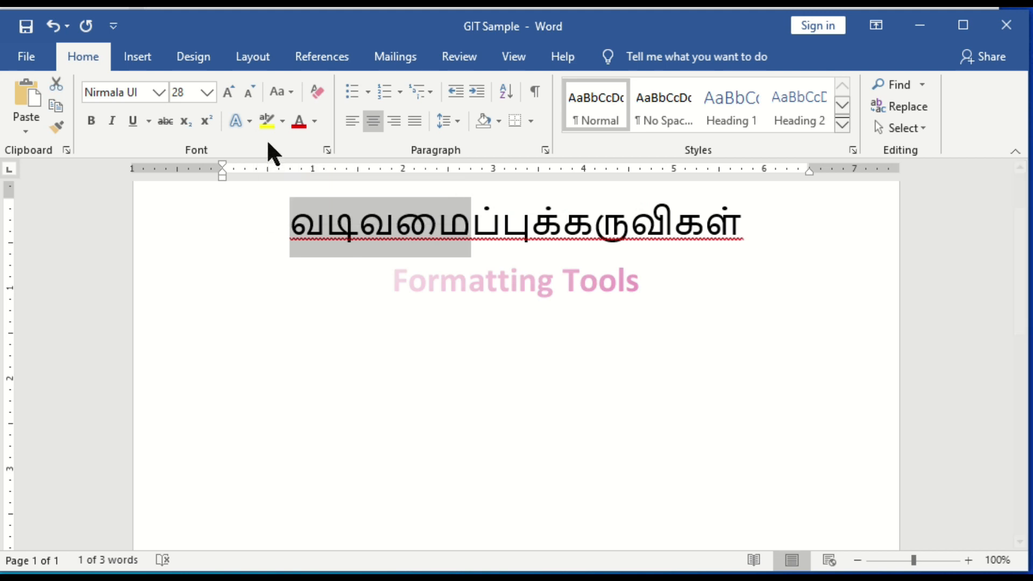
click(279, 121)
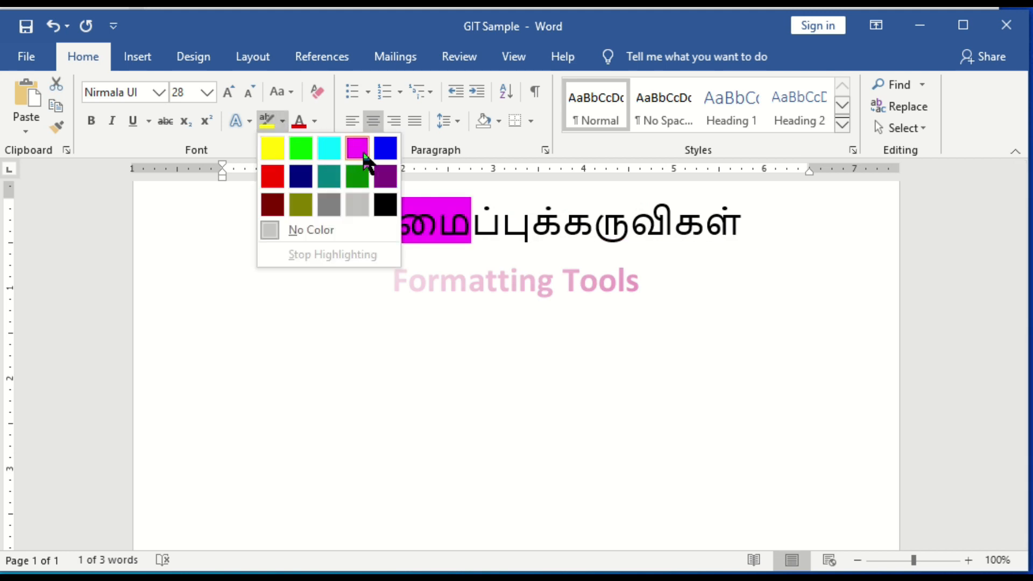
click(281, 152)
key(Right)
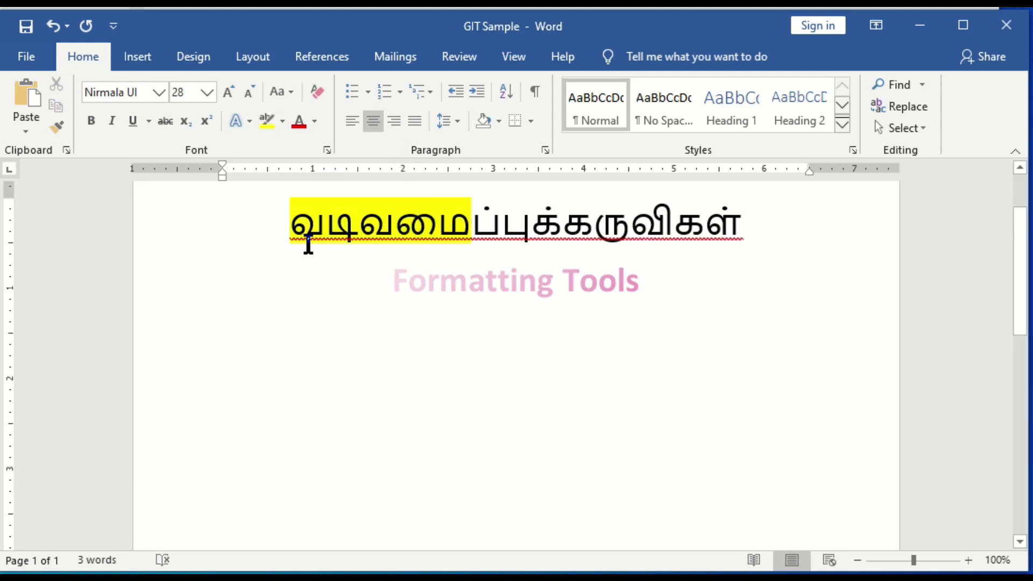